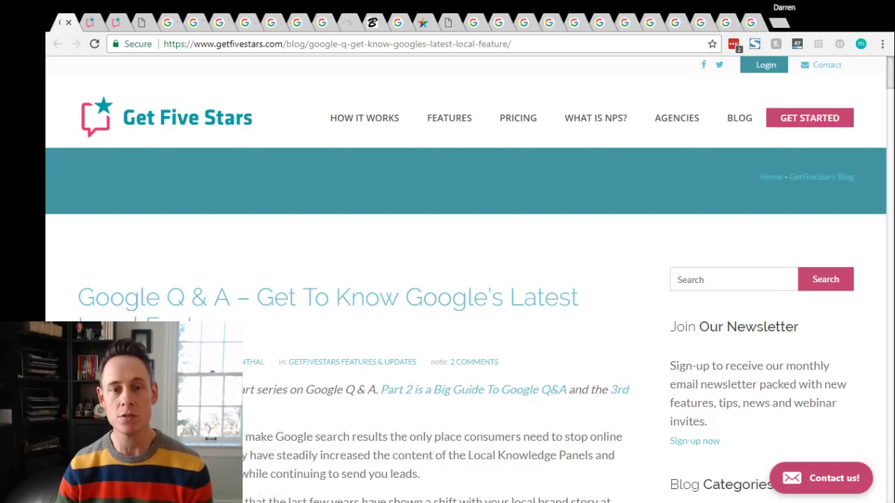
# Step: Skim the Get Five Stars article introducing Google Q & A as Google's latest local feature
pyautogui.scroll(-6, 200, 268)
pyautogui.scroll(-4, 300, 260)
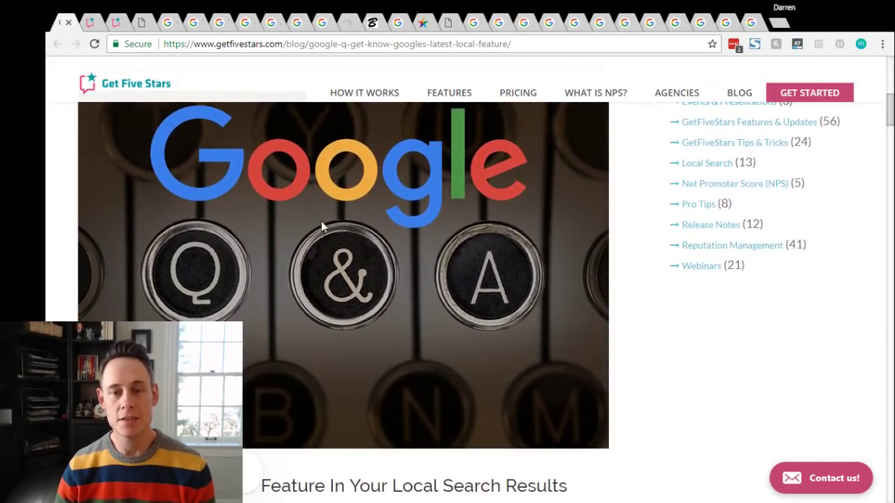
pyautogui.scroll(-3, 324, 260)
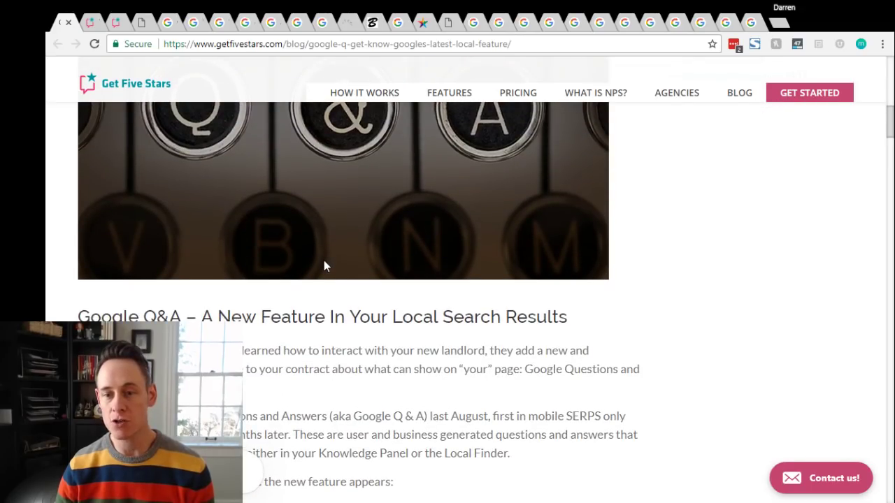
pyautogui.scroll(12, 323, 261)
# Step: Open the article "The Big Guide To Google Questions And Answers" and skim it down to the Local Finder example
pyautogui.click(91, 23)
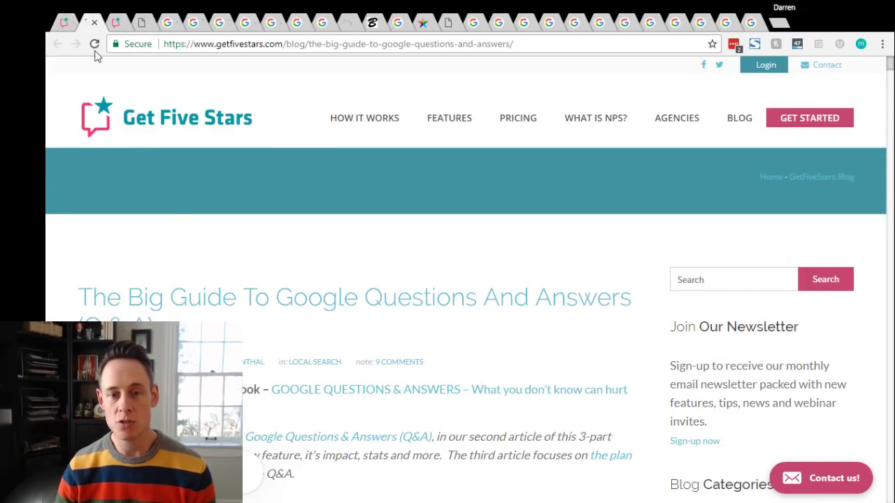
pyautogui.scroll(-6, 273, 350)
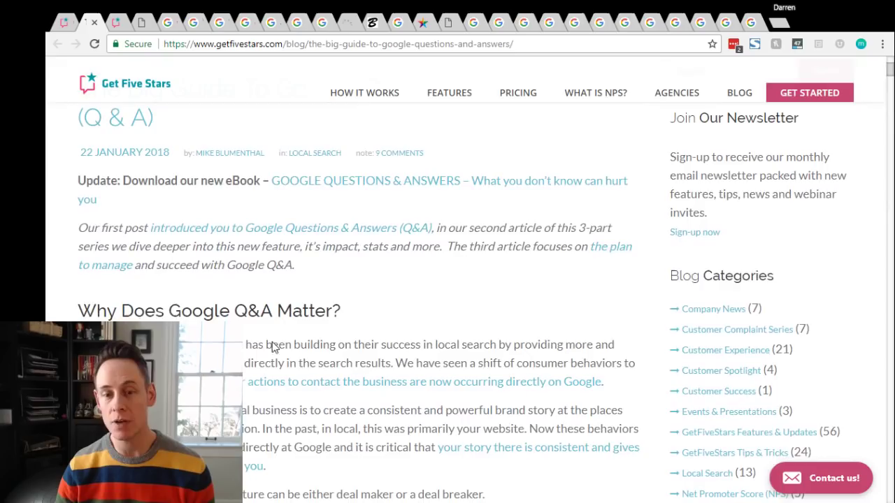
pyautogui.scroll(-6, 272, 342)
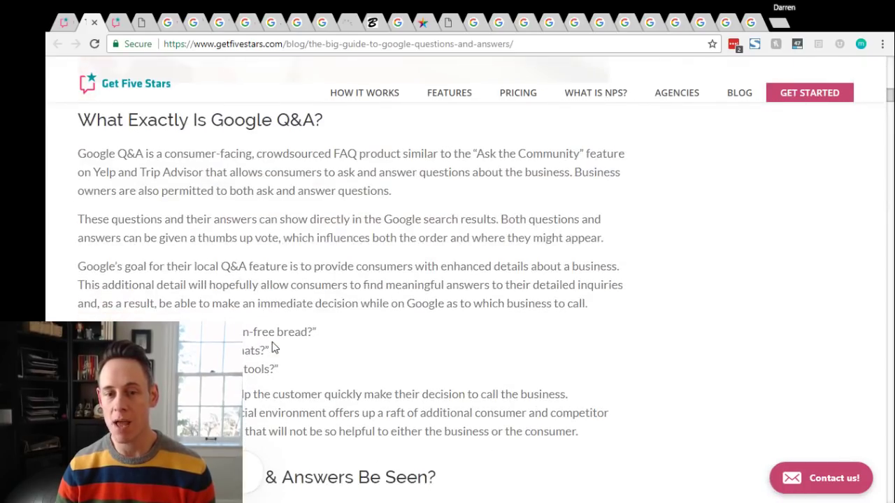
pyautogui.scroll(-7, 272, 342)
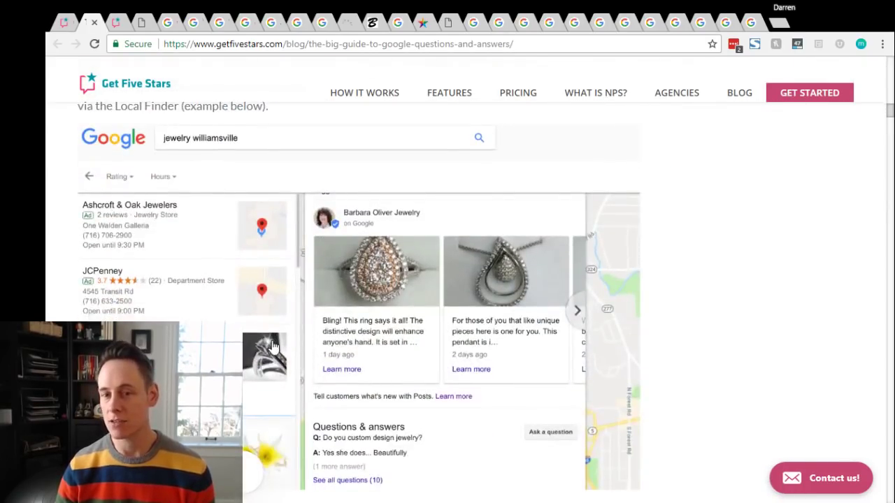
pyautogui.scroll(9, 272, 341)
pyautogui.scroll(5, 272, 343)
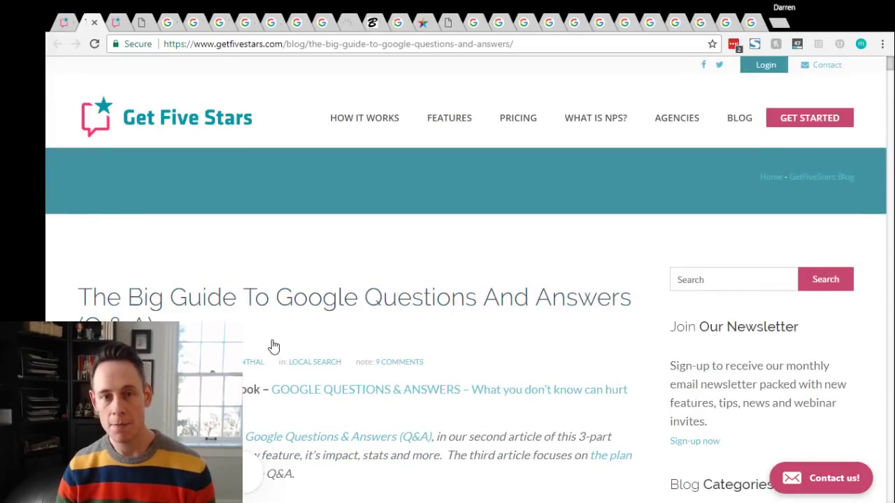
# Step: Open the article "5-Step Plan For Success With Google Q & A" and skim it through "Post Your Own Questions and Answers"
pyautogui.click(114, 23)
pyautogui.scroll(-4, 332, 346)
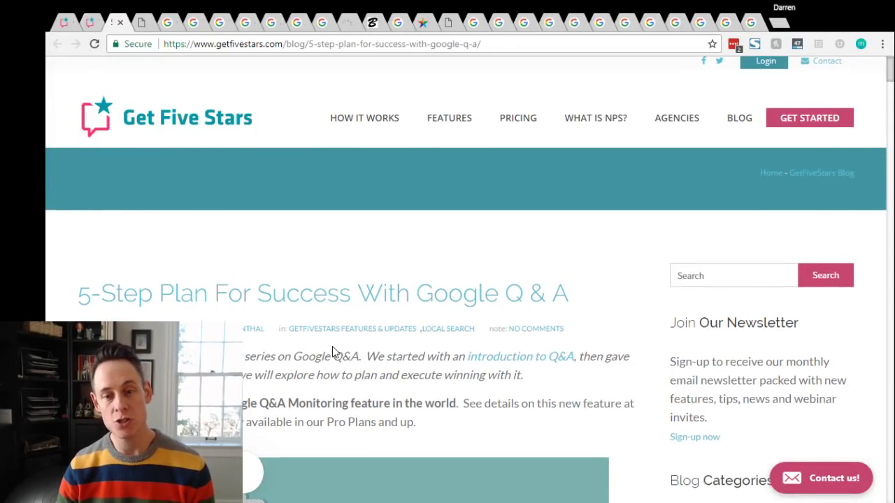
pyautogui.scroll(-8, 333, 346)
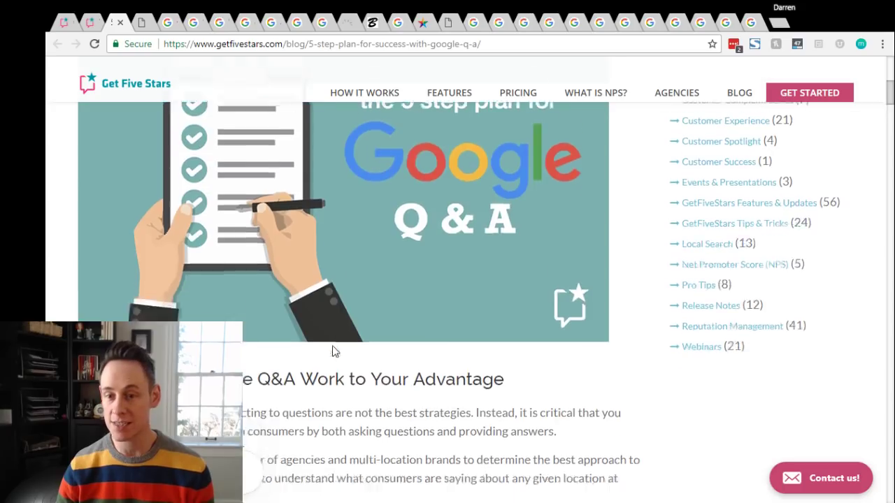
pyautogui.scroll(-8, 332, 348)
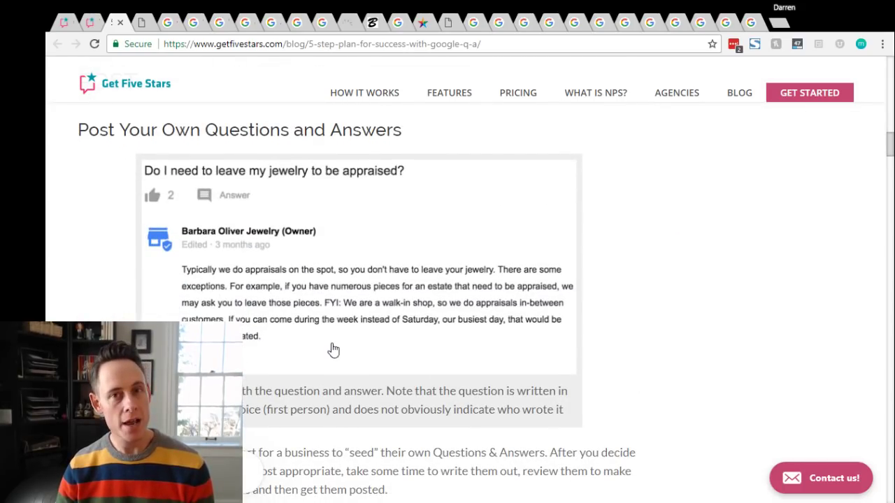
pyautogui.scroll(20, 323, 326)
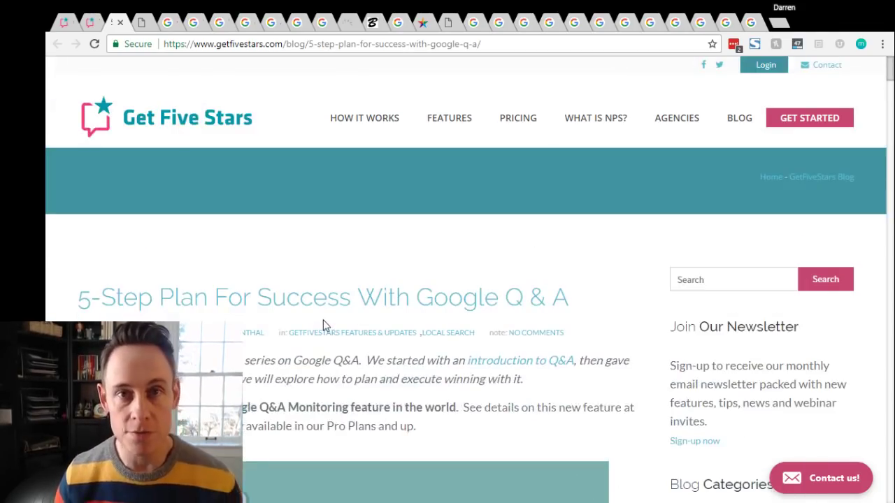
# Step: View the download page for the ebook "Google Questions & Answers: What You Don't Know Can Hurt You"
pyautogui.click(139, 23)
pyautogui.scroll(5, 280, 316)
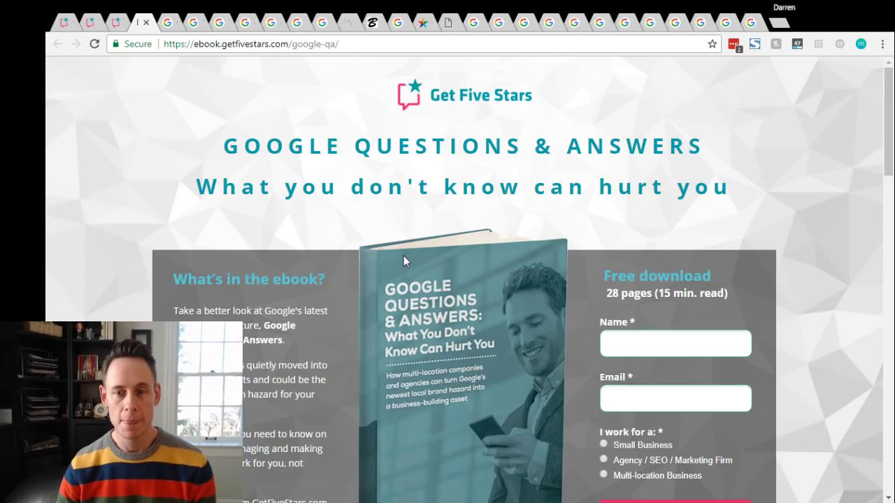
pyautogui.scroll(-4, 408, 262)
pyautogui.scroll(4, 408, 266)
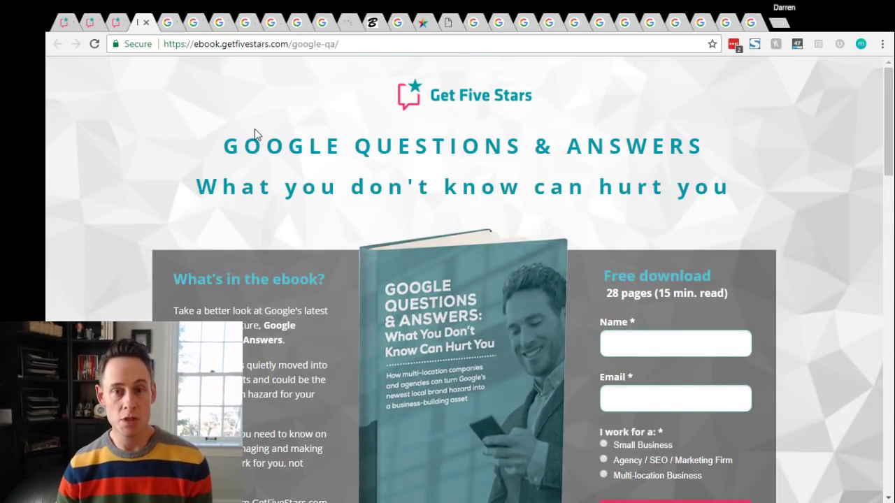
# Step: Examine the Questions & answers section of Whitespark's knowledge panel in the "whitespark edmonton" search results
pyautogui.click(167, 25)
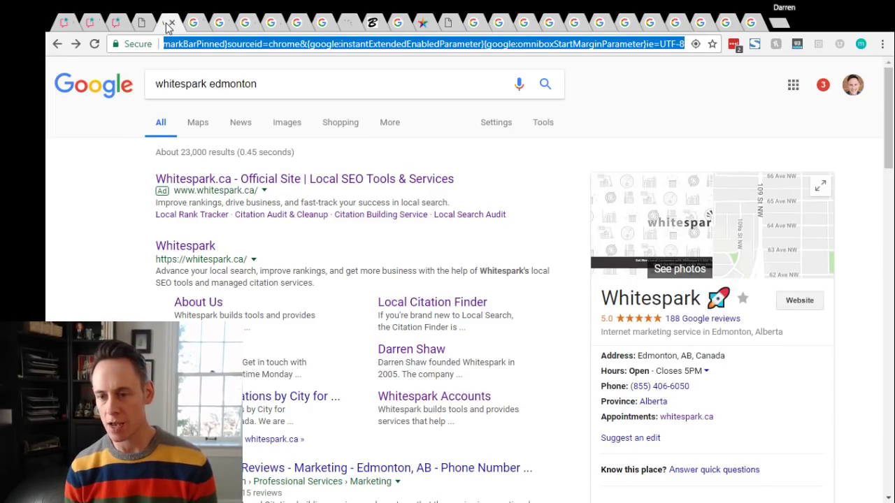
pyautogui.scroll(-4, 426, 241)
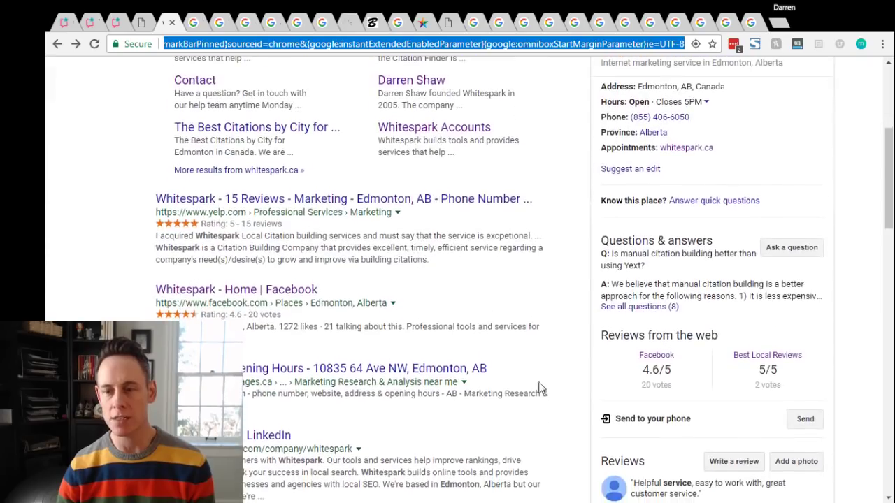
pyautogui.scroll(4, 767, 335)
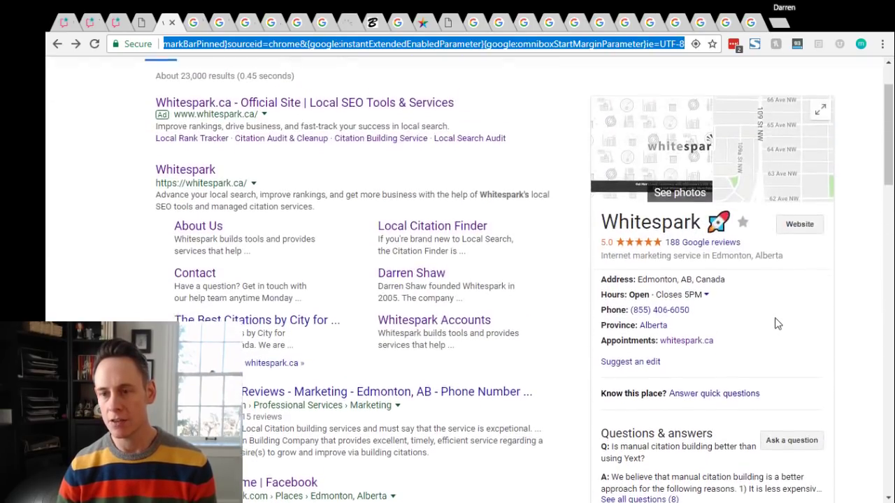
pyautogui.scroll(-2, 762, 308)
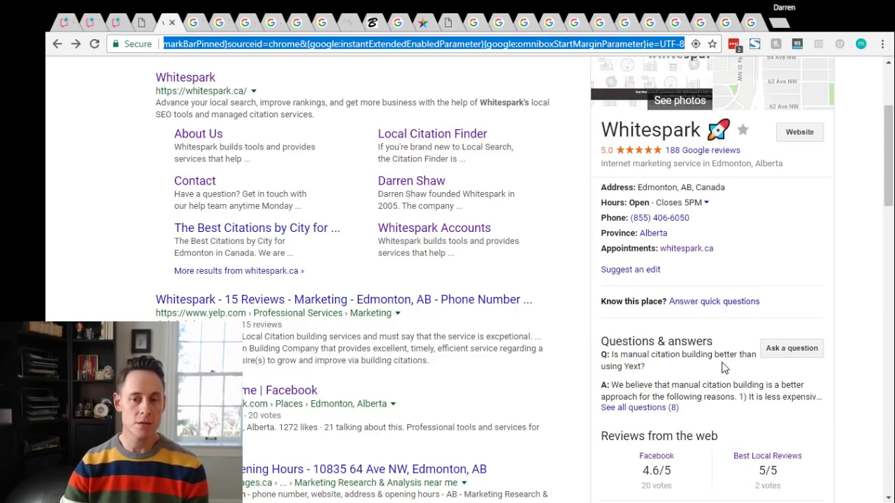
pyautogui.click(190, 25)
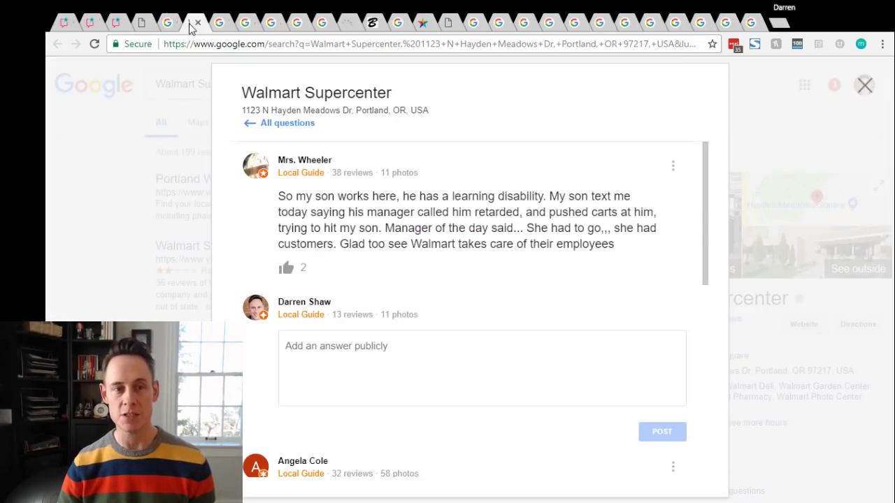
pyautogui.click(169, 25)
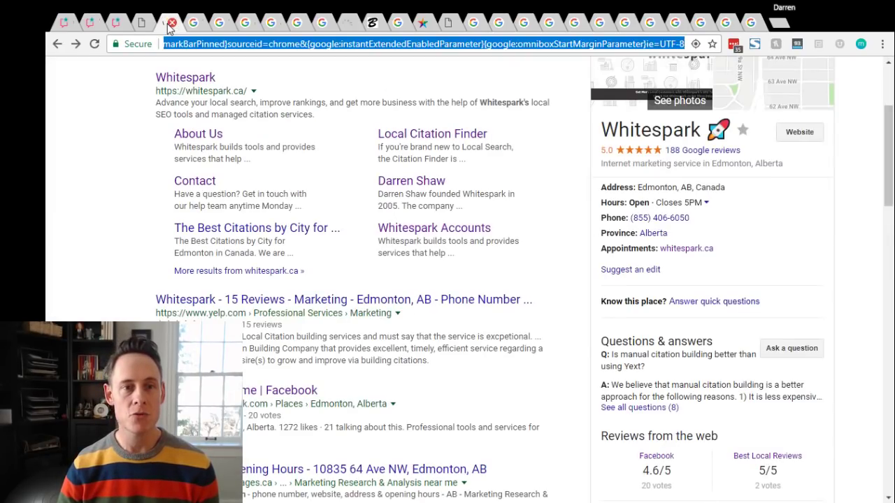
# Step: Search Google for "edmonton restaurants" in a new tab
pyautogui.click(778, 23)
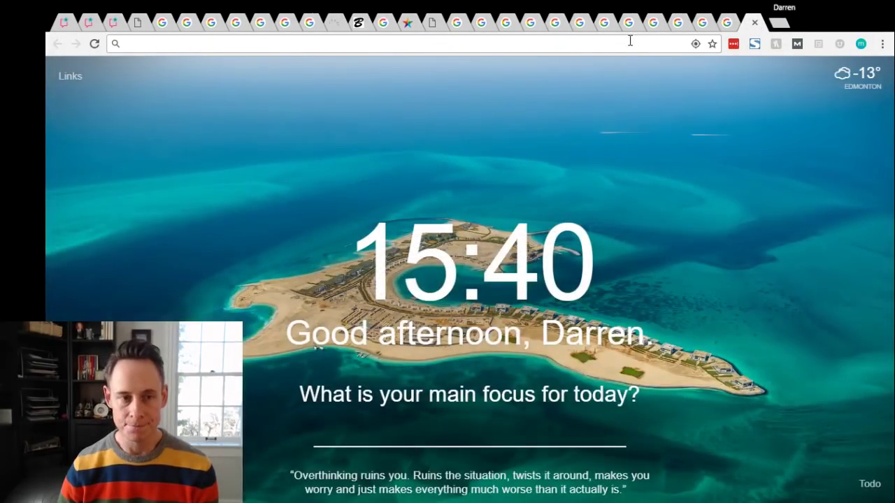
pyautogui.write('edmonton plu')
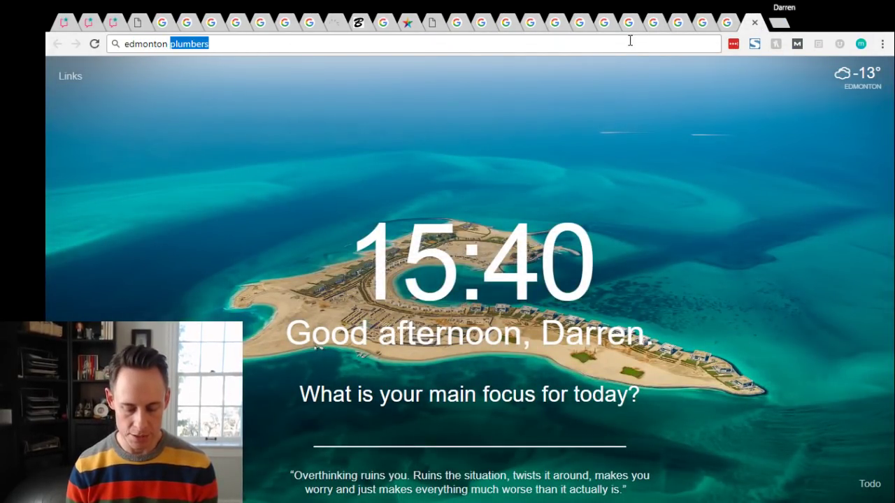
pyautogui.press('BackSpace')
pyautogui.press('BackSpace')
pyautogui.press('BackSpace')
pyautogui.press('BackSpace')
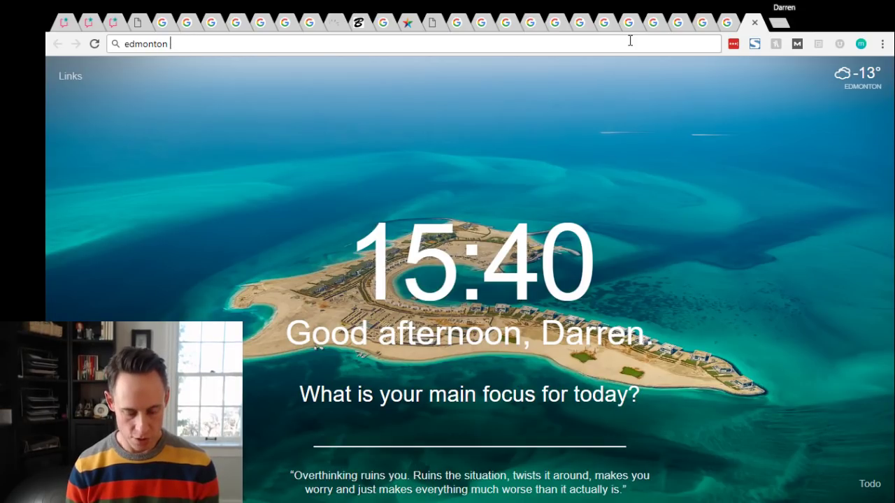
pyautogui.write('rea')
pyautogui.press('BackSpace')
pyautogui.write('s')
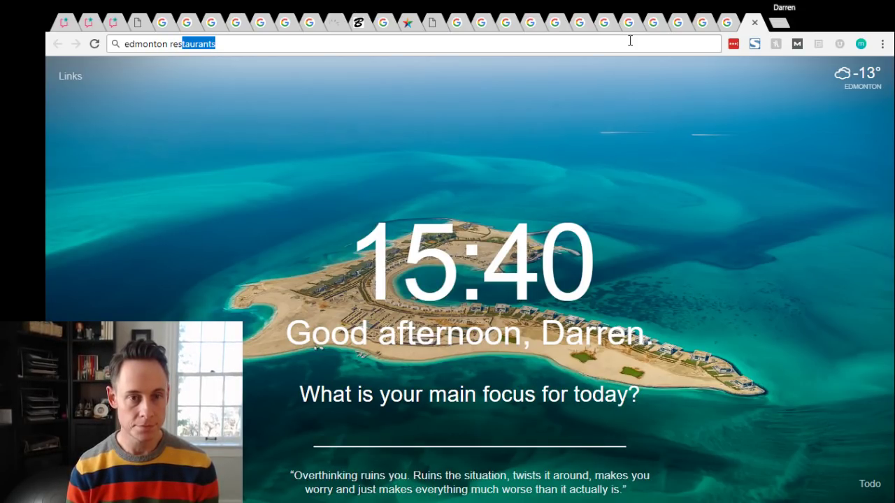
pyautogui.press('Return')
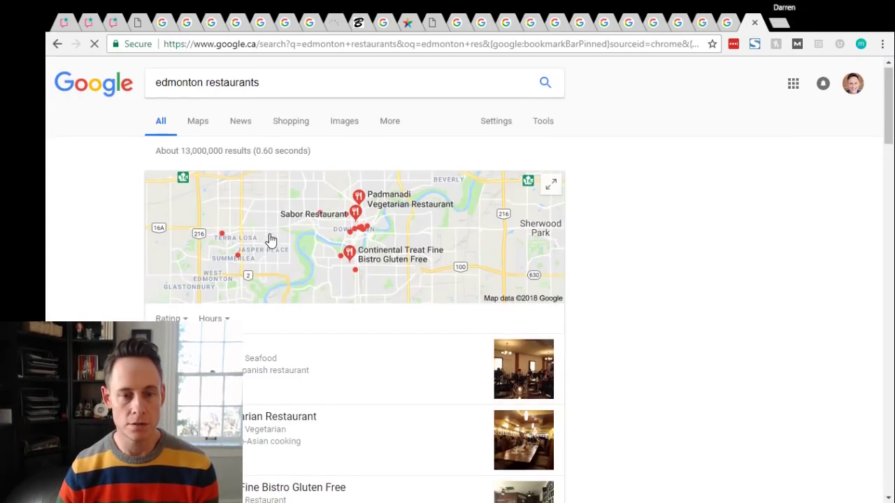
# Step: Expand the local results to the full list of Edmonton restaurants and view Sabor Restaurant's listing
pyautogui.scroll(-4, 270, 240)
pyautogui.scroll(2, 326, 270)
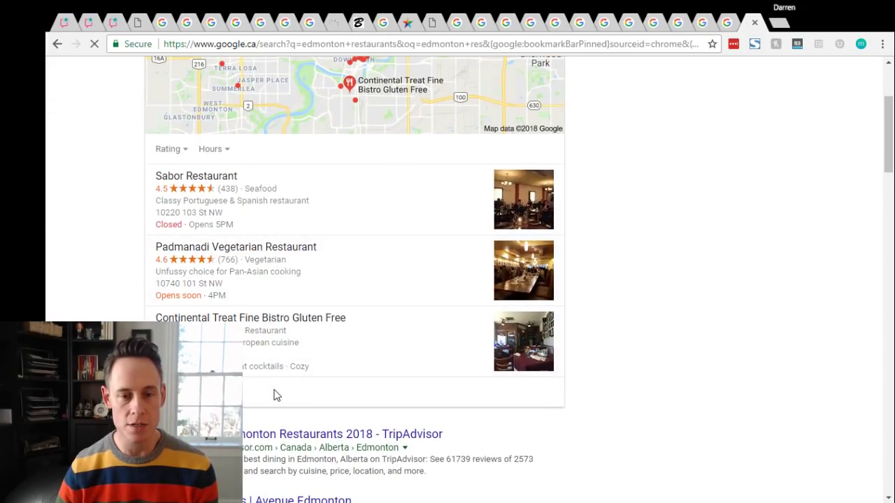
pyautogui.click(274, 395)
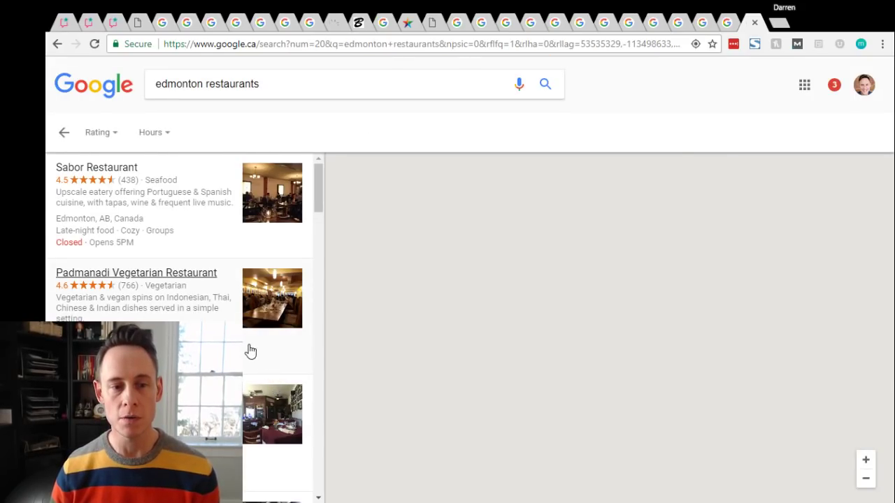
pyautogui.click(188, 240)
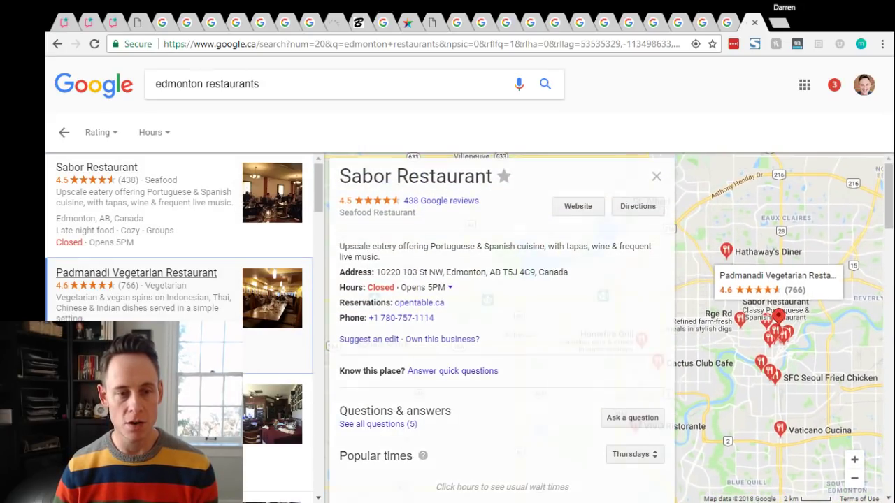
# Step: View all questions for Padmanadi Vegetarian Restaurant and the Questions & answers section of Continental Treat Fine Bistro Gluten Free
pyautogui.click(175, 274)
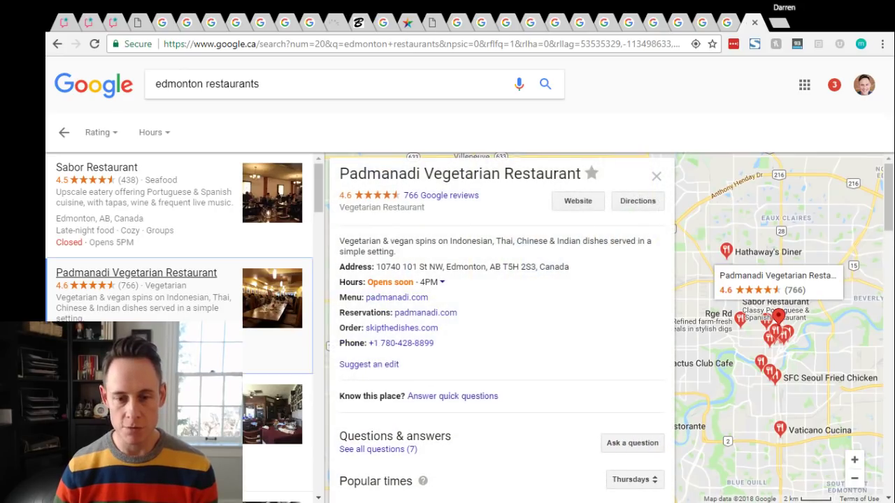
pyautogui.click(399, 451)
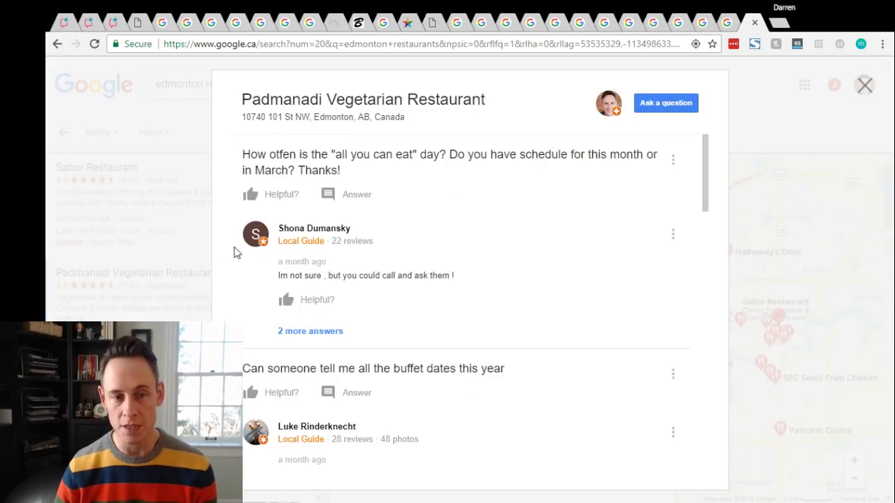
pyautogui.click(193, 239)
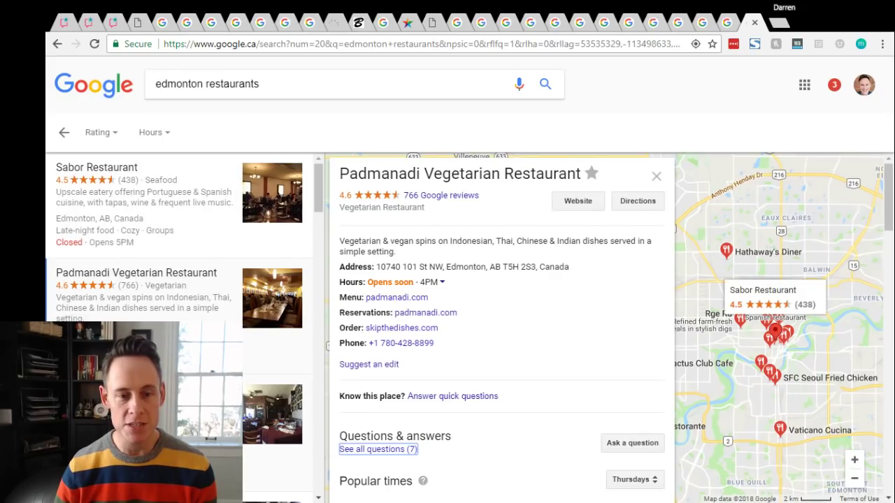
pyautogui.click(770, 371)
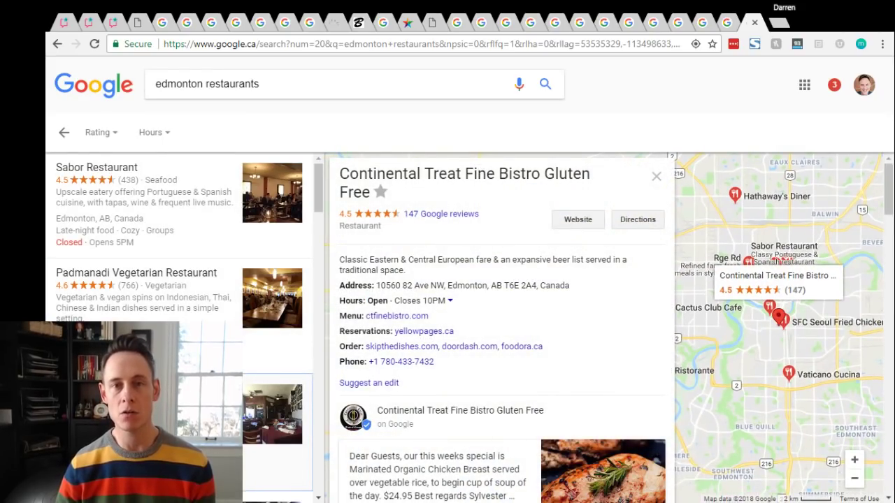
pyautogui.scroll(-4, 410, 394)
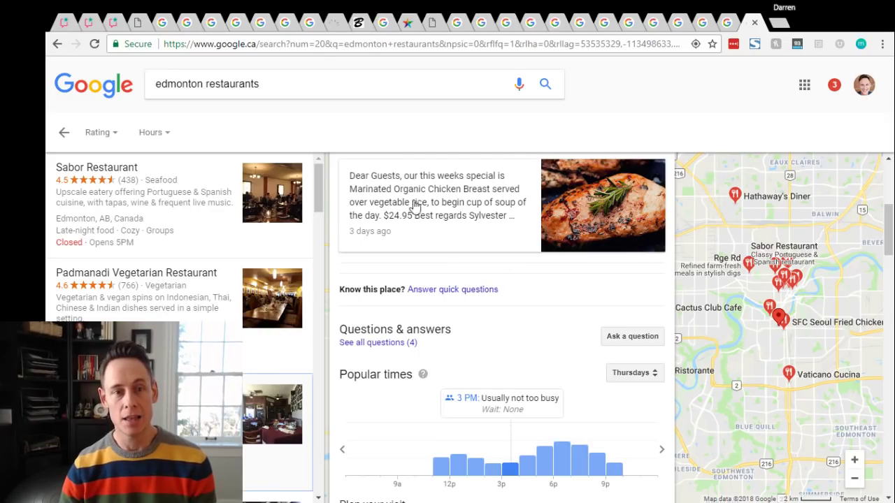
# Step: Go back to the Whitespark results and view the example Walmart Supercenter questions for the Portland and Des Moines stores
pyautogui.click(167, 25)
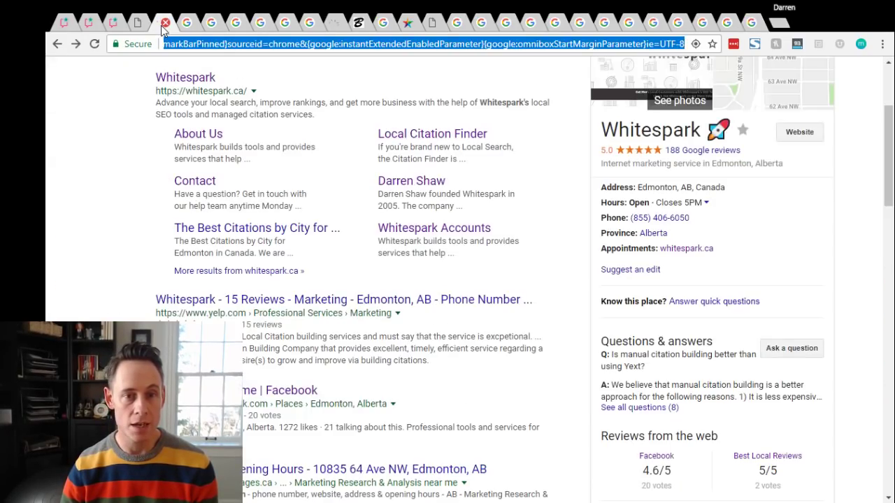
pyautogui.click(189, 25)
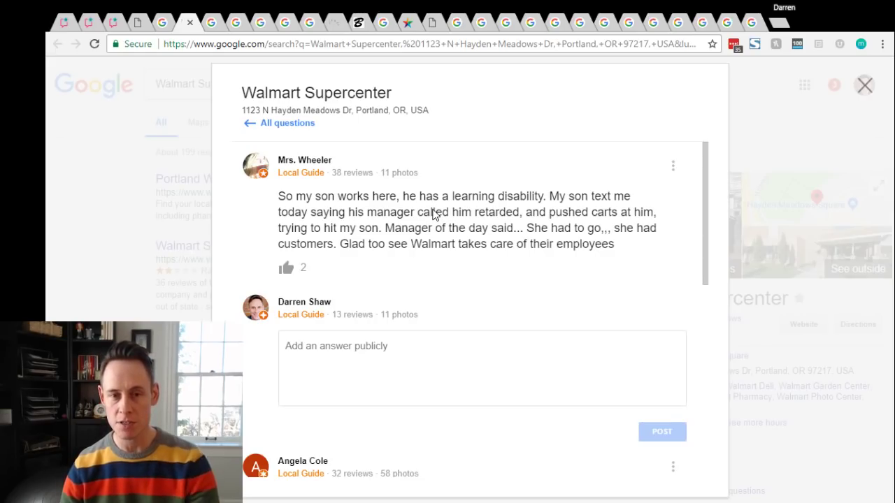
pyautogui.click(212, 24)
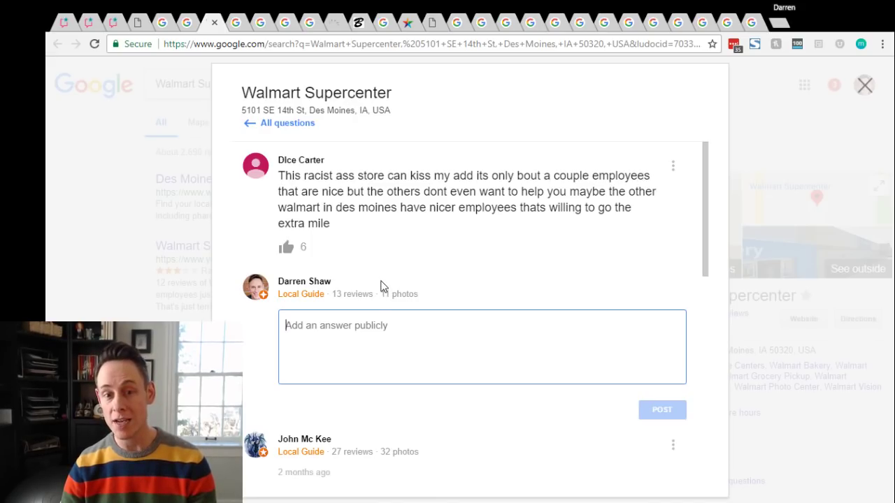
# Step: Read the remaining answers for the Des Moines Walmart, and view the complaints posted as questions for Need a Plumber Canada and Crossline Auto Sales
pyautogui.scroll(-6, 382, 285)
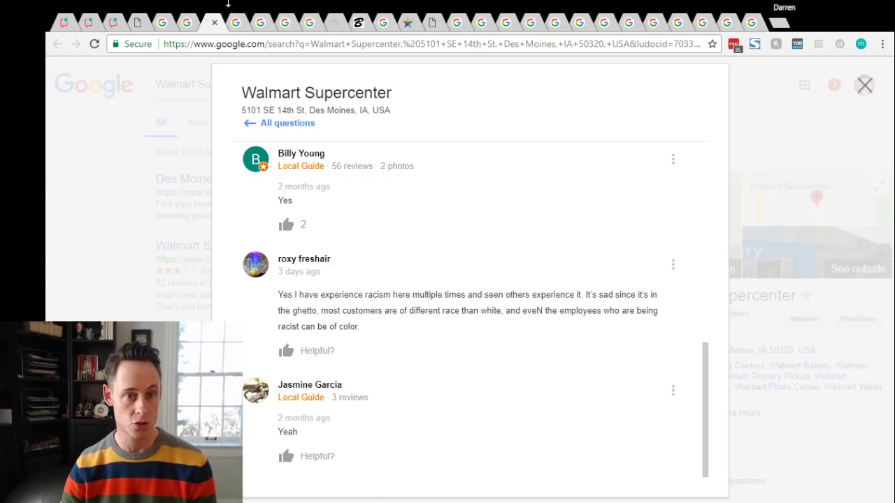
pyautogui.click(237, 23)
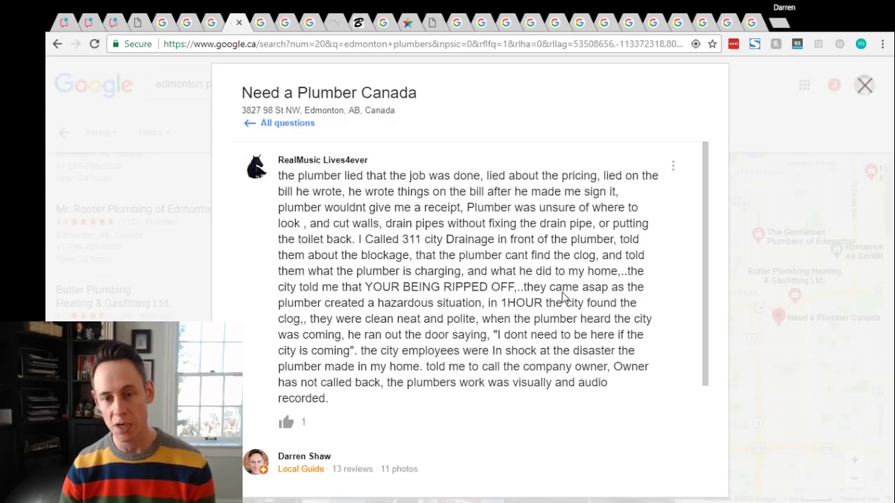
pyautogui.click(258, 25)
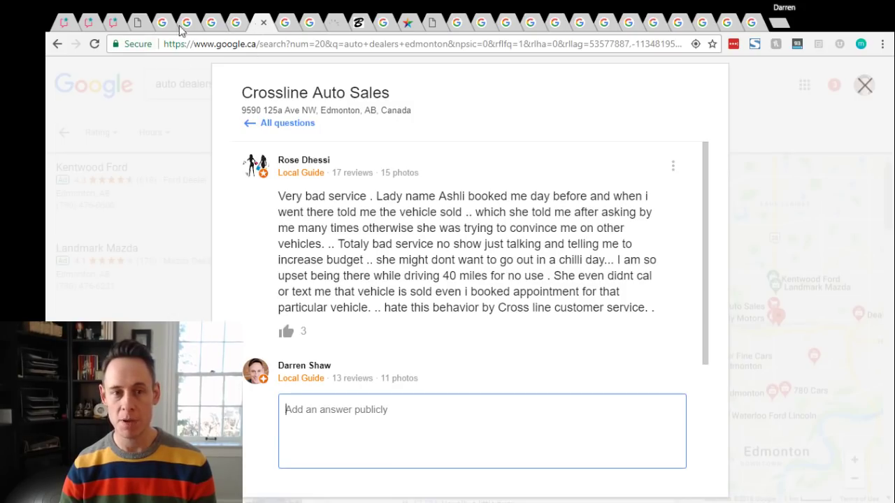
# Step: Examine the questions and answers posted for the Vue cinema in Bury, including "Greatest showman" and "How long will peter rabbit being showing"
pyautogui.click(286, 25)
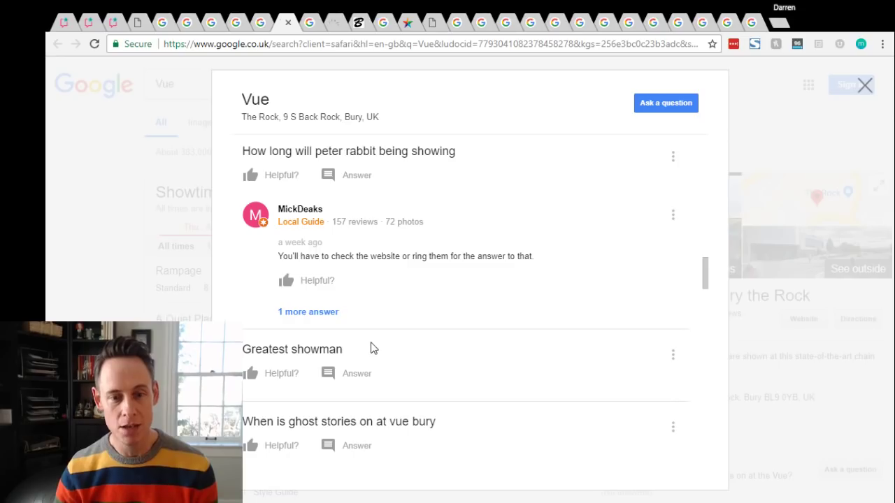
pyautogui.moveTo(351, 357); pyautogui.dragTo(246, 354)
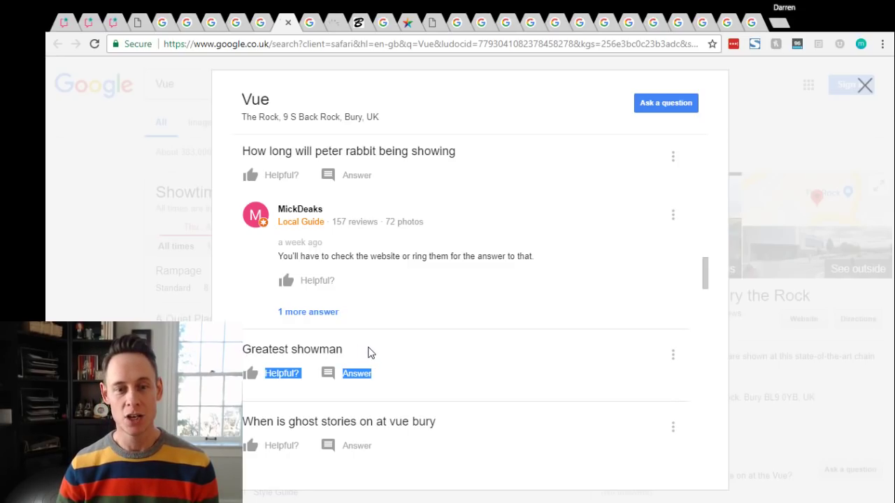
pyautogui.click(370, 355)
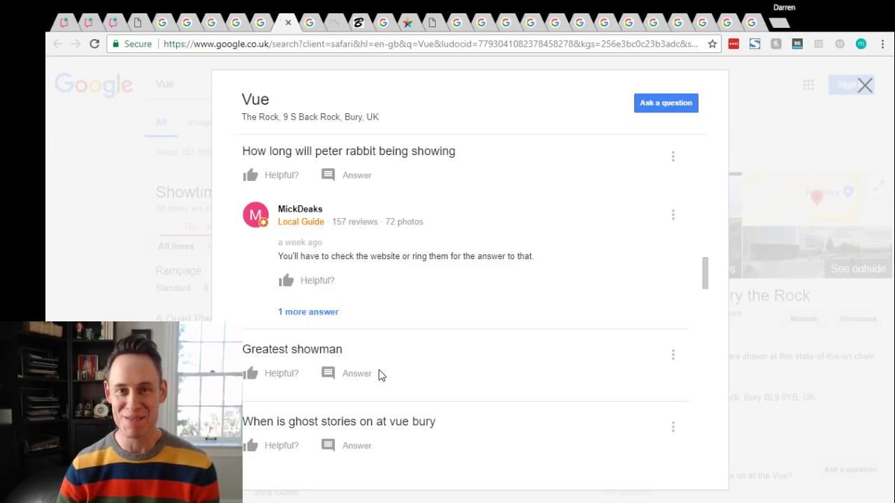
pyautogui.scroll(-1, 498, 338)
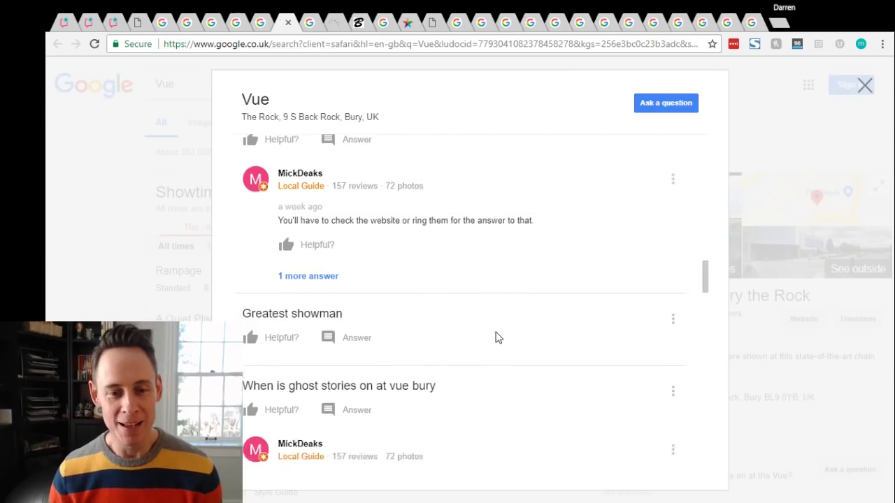
pyautogui.scroll(-2, 497, 338)
pyautogui.scroll(-2, 494, 350)
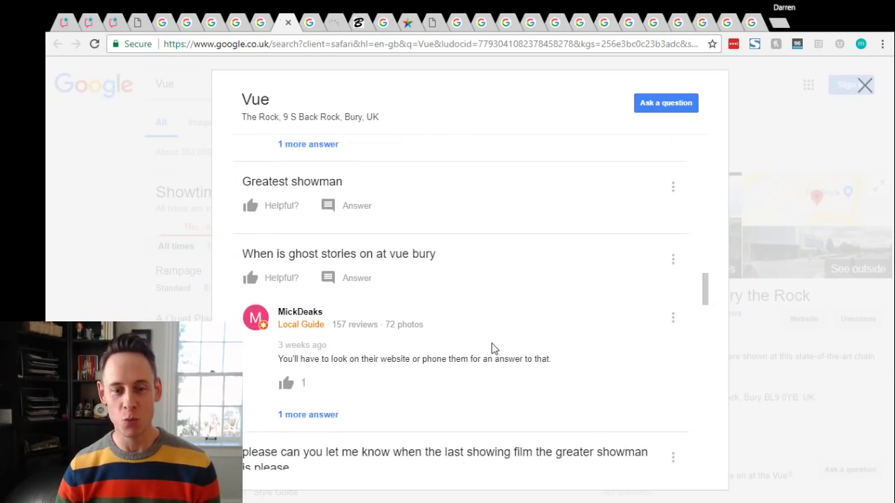
pyautogui.scroll(5, 492, 350)
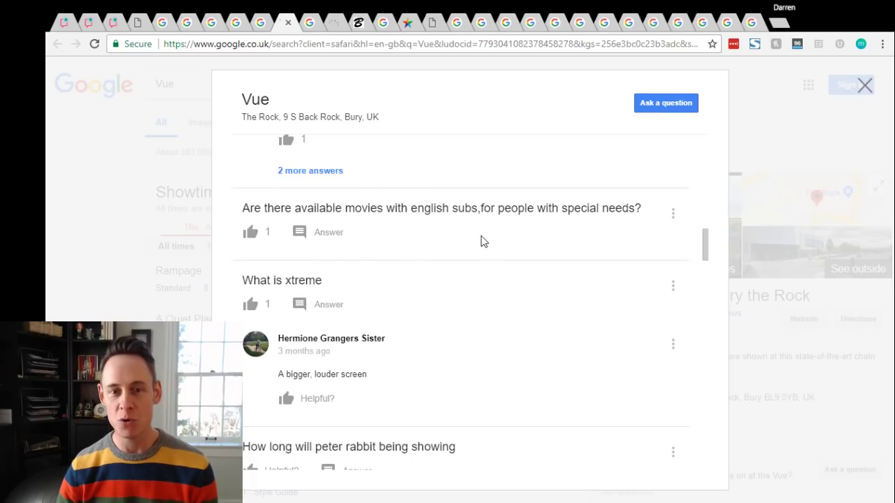
pyautogui.scroll(-1, 524, 350)
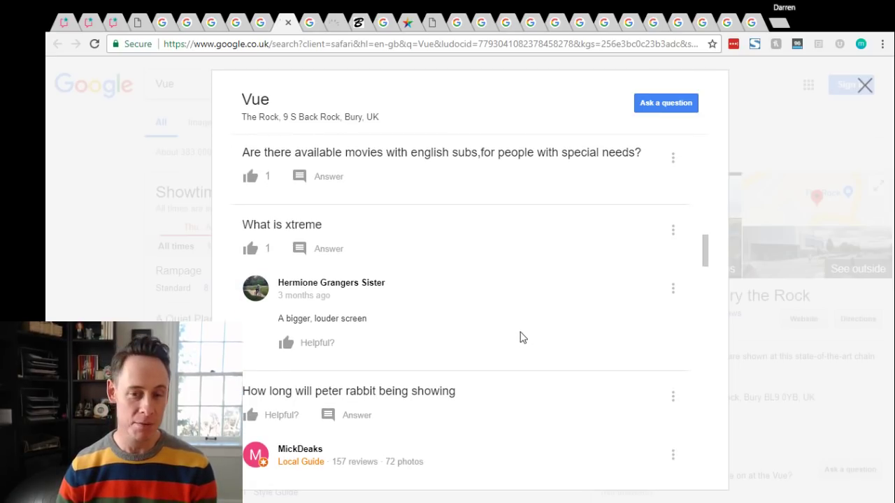
pyautogui.scroll(-2, 481, 360)
pyautogui.scroll(-1, 479, 353)
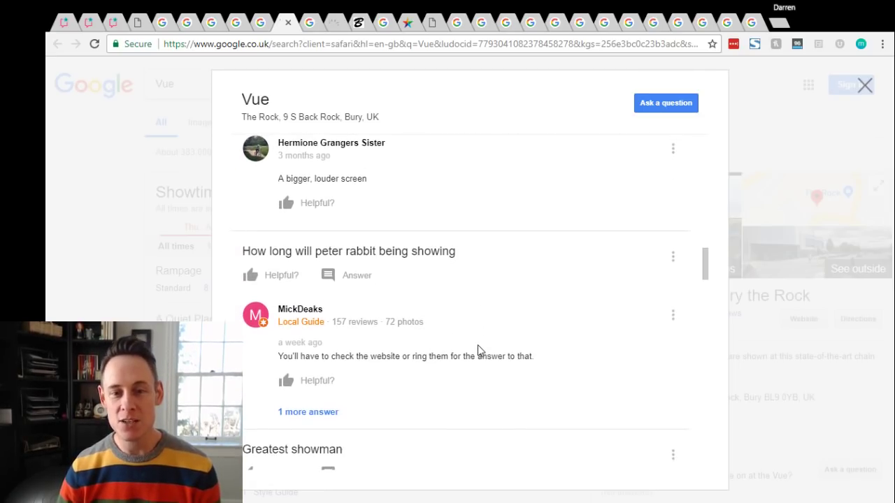
# Step: View the "DO YOU KNOW DA WAE" question and its answers for IMAGINE PLUS Toys
pyautogui.click(303, 23)
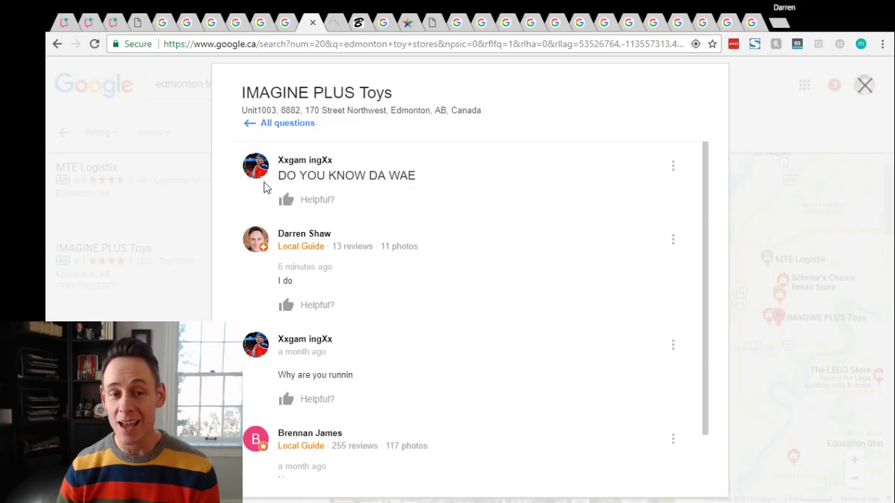
pyautogui.scroll(-1, 408, 242)
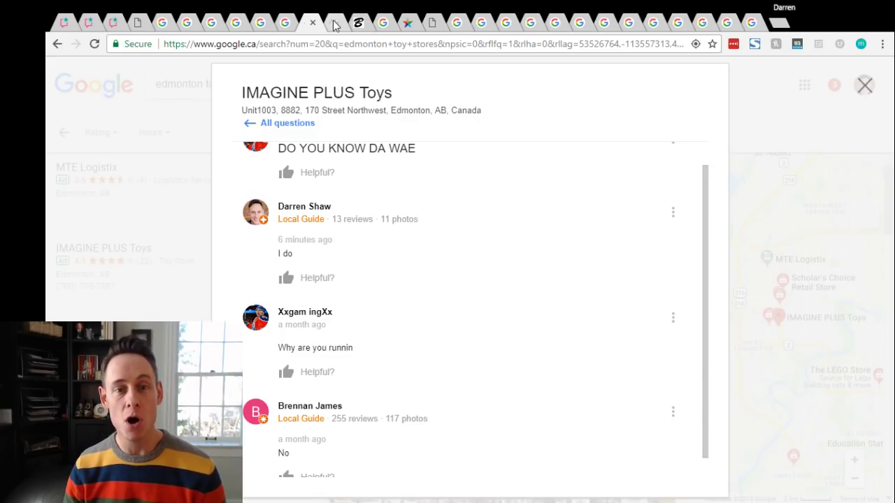
# Step: View Whitespark's Reputation Builder page and the article "Google Adds Q & A Notification Option to GMB"
pyautogui.click(335, 23)
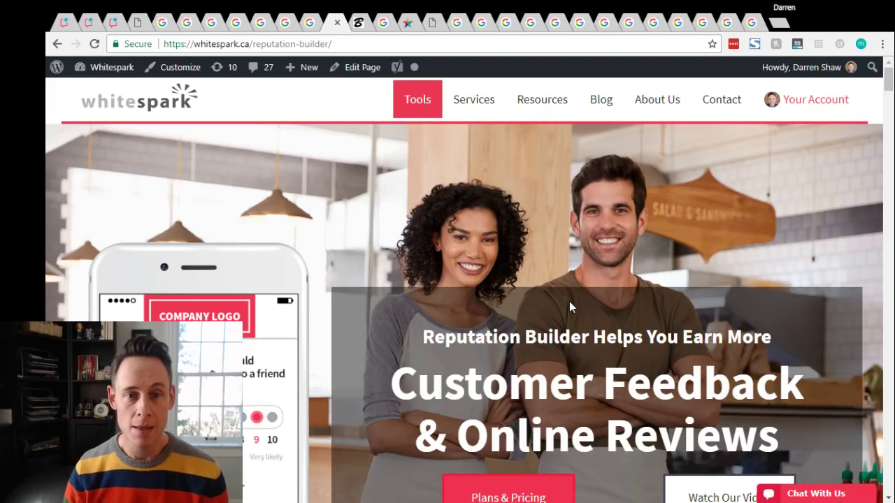
pyautogui.click(361, 23)
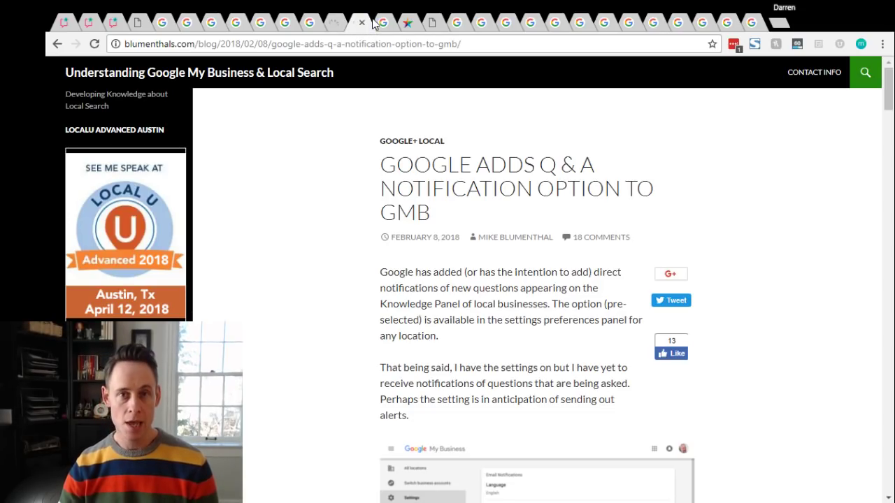
pyautogui.click(333, 20)
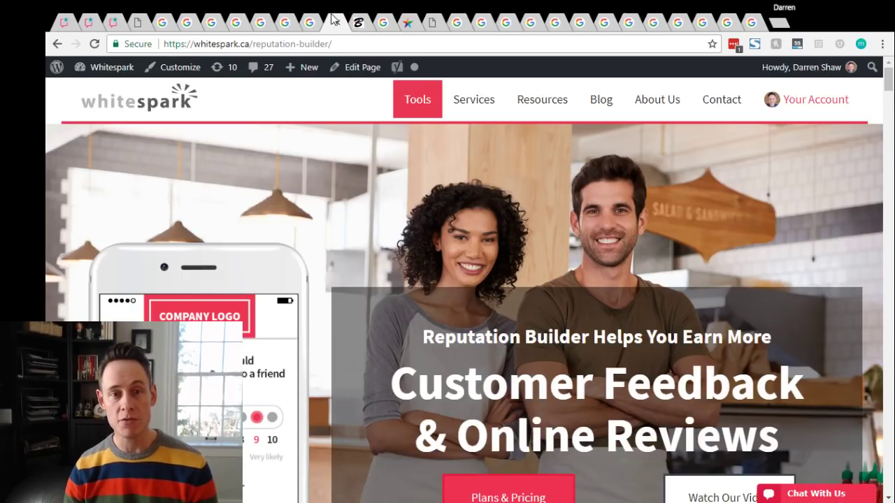
# Step: Report the "DO YOU KNOW DA WAE" question for IMAGINE PLUS Toys as off-topic
pyautogui.click(312, 24)
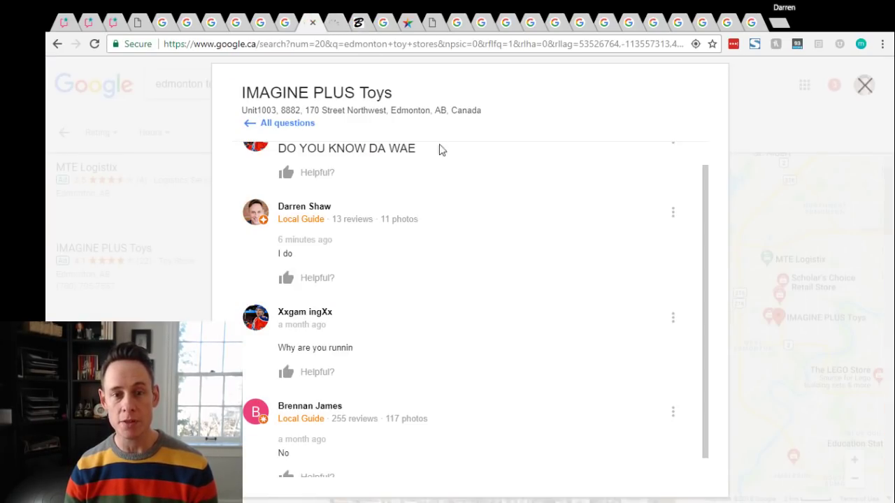
pyautogui.scroll(1, 440, 148)
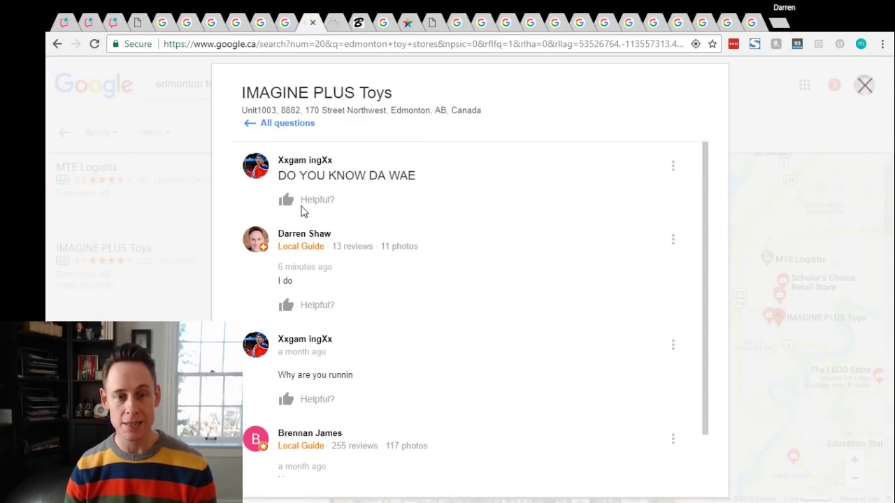
pyautogui.click(673, 168)
pyautogui.click(653, 185)
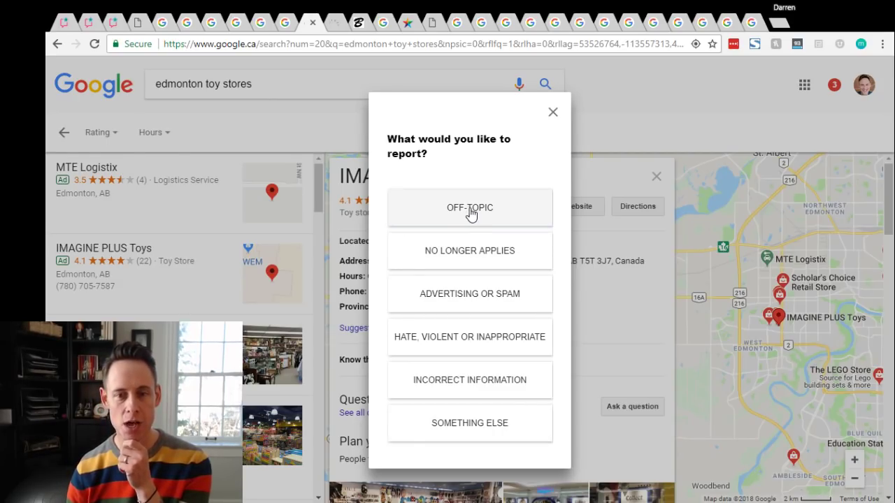
pyautogui.click(471, 215)
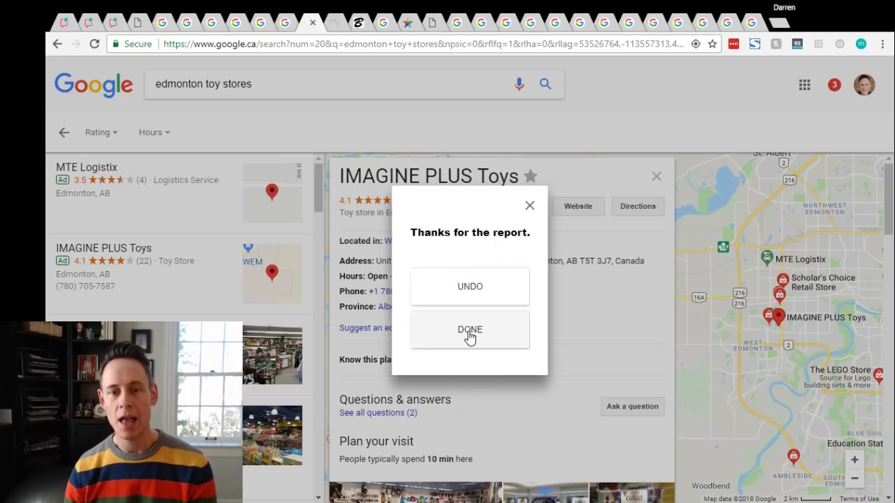
pyautogui.click(469, 331)
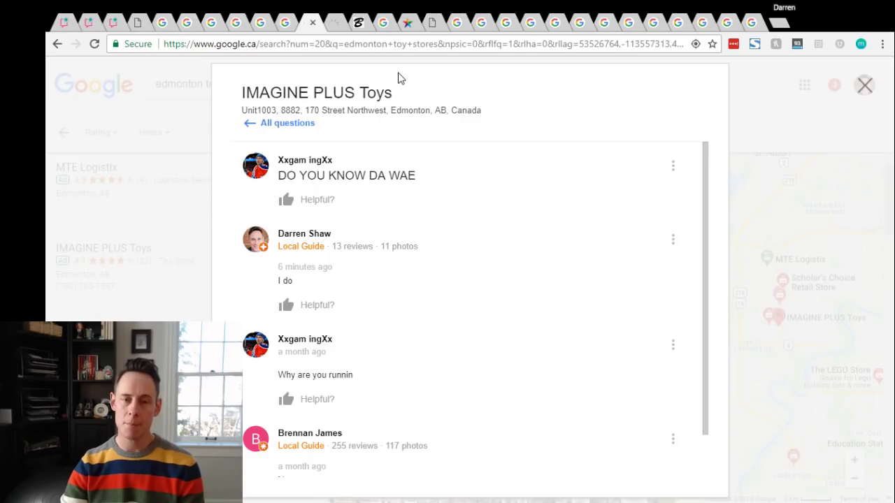
# Step: Revisit the complaints posted as questions for Need a Plumber Canada and Crossline Auto Sales
pyautogui.click(234, 25)
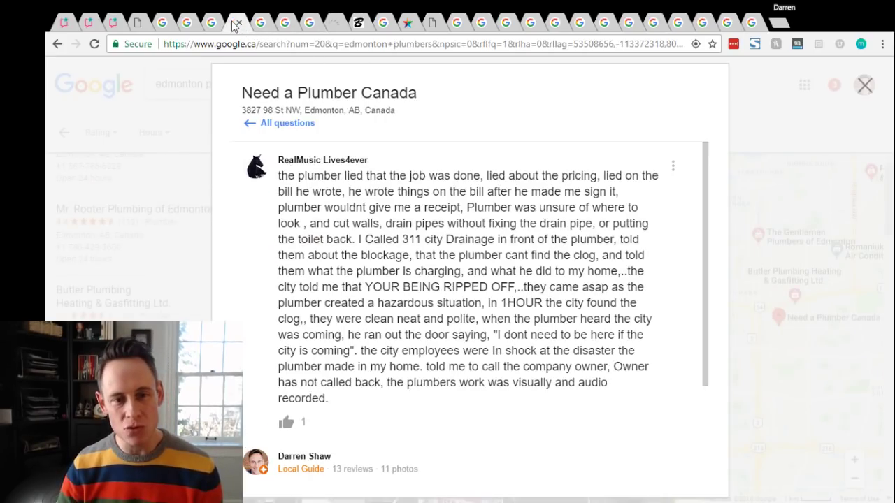
pyautogui.click(263, 25)
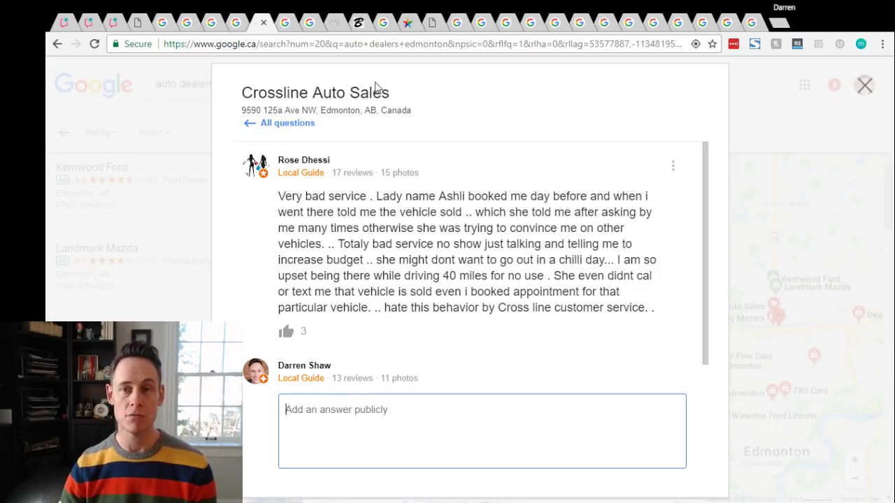
# Step: Search Google for "doughnut party" in a new tab and open all questions for the Doughnut Party listing
pyautogui.click(778, 23)
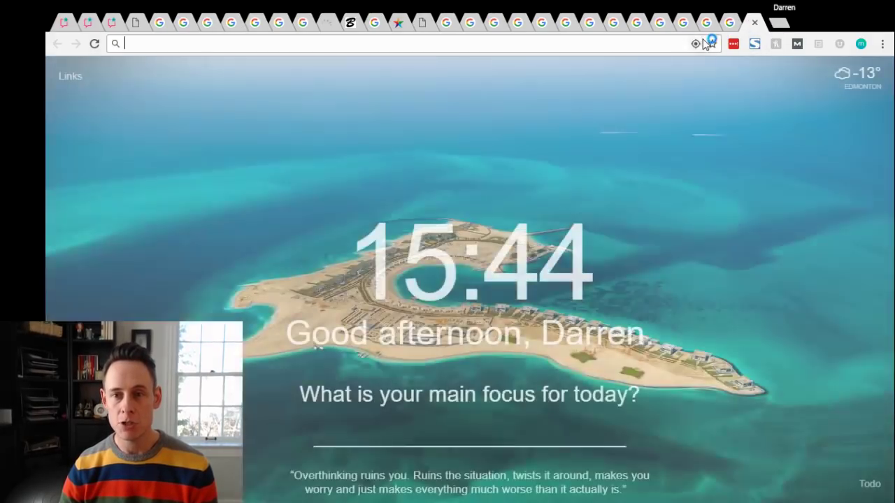
pyautogui.write('dou')
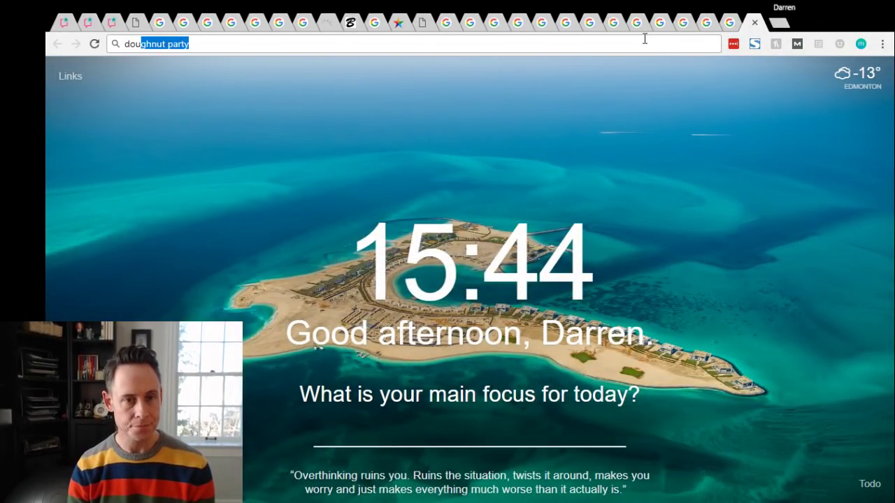
pyautogui.press('Return')
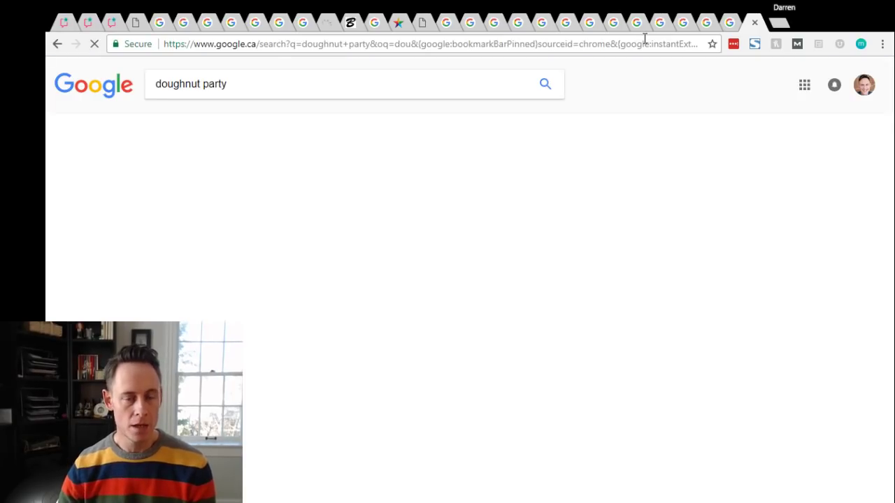
pyautogui.scroll(-3, 739, 370)
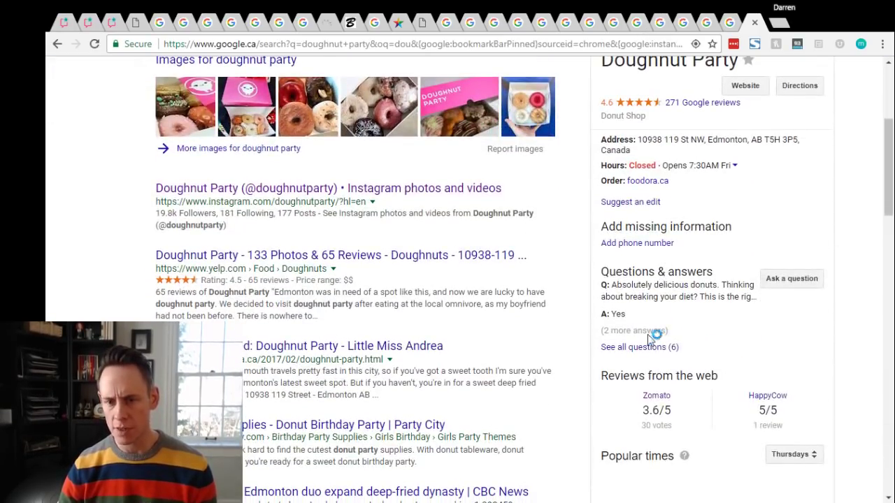
pyautogui.click(651, 392)
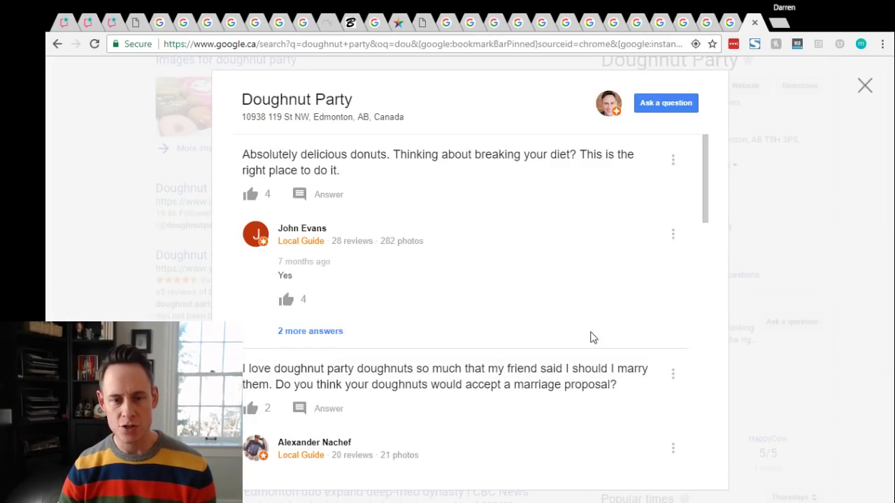
# Step: Check the options available on the doughnut marriage proposal question without changing it, and close the Doughnut Party tab
pyautogui.scroll(-2, 577, 325)
pyautogui.scroll(-2, 572, 319)
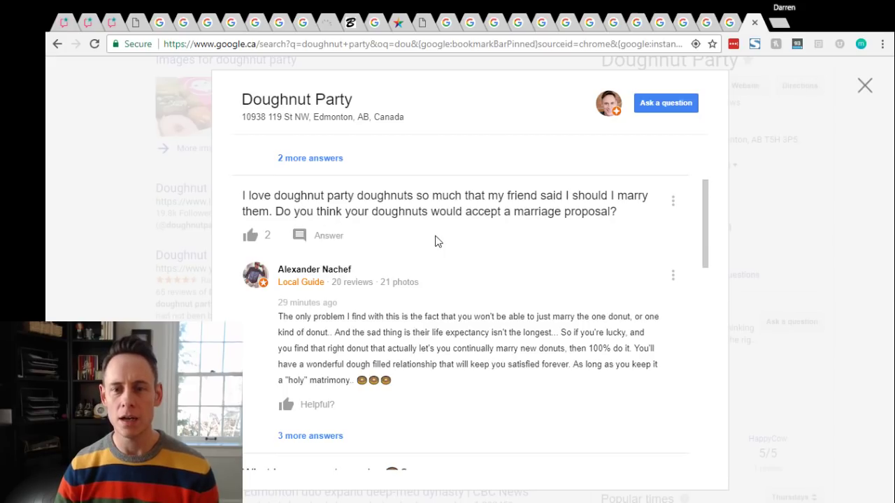
pyautogui.click(674, 201)
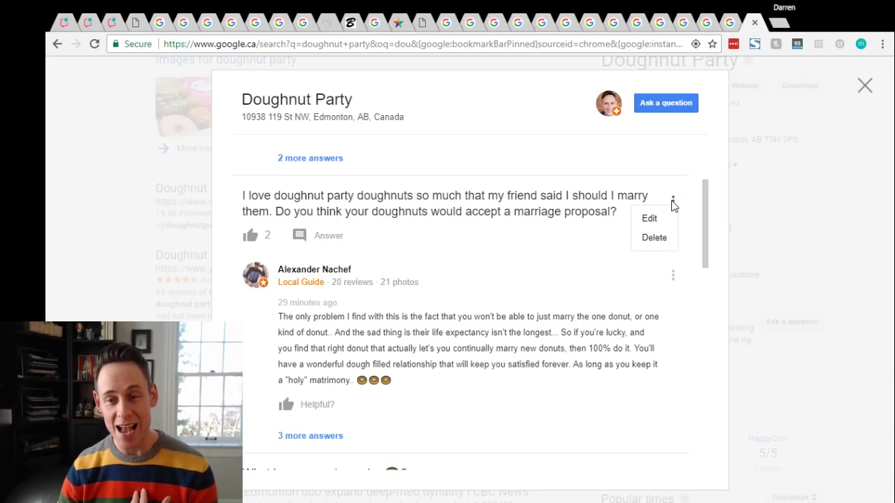
pyautogui.click(448, 349)
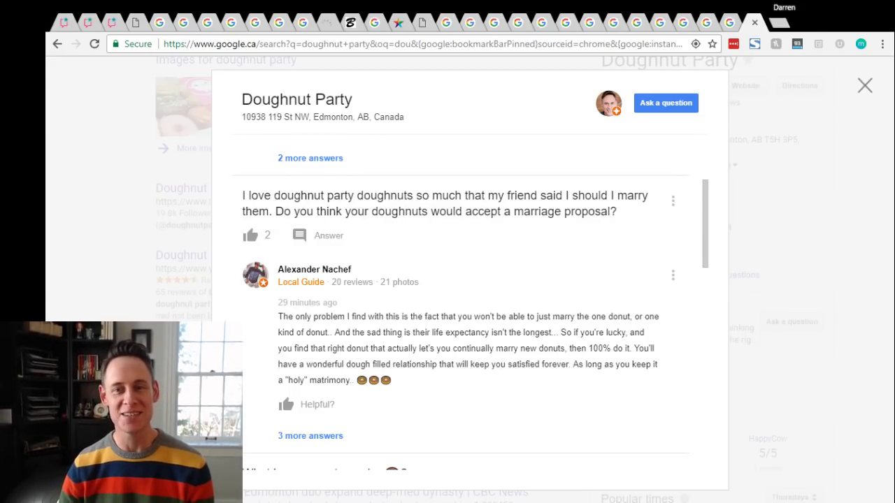
pyautogui.click(755, 23)
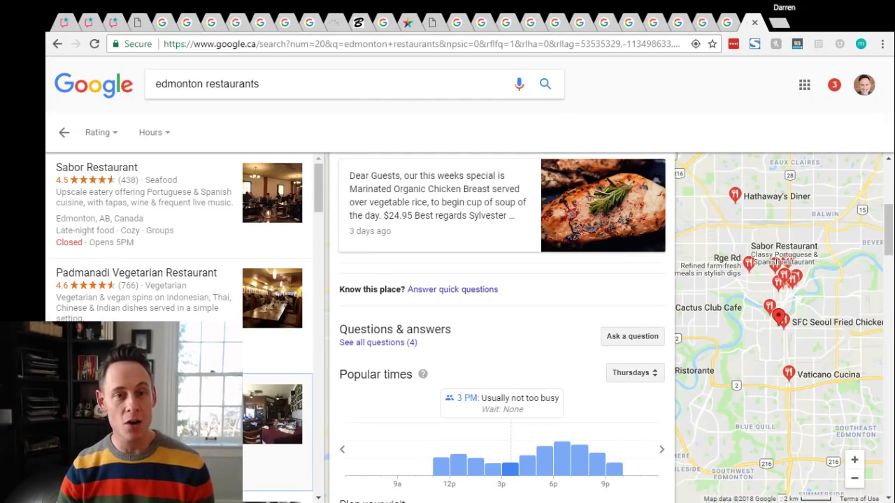
# Step: Look again at the Need a Plumber Canada and Crossline Auto Sales complaints, and switch to the "whitespark edmonton" search results
pyautogui.click(245, 26)
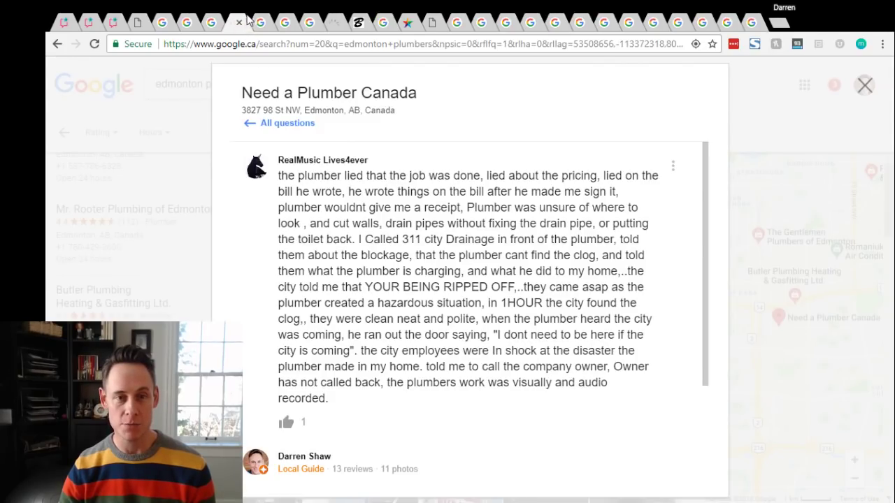
pyautogui.click(259, 26)
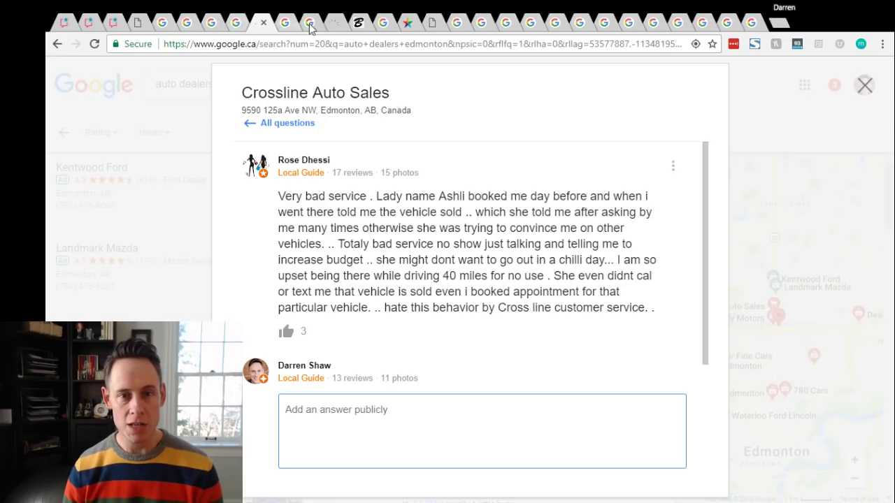
pyautogui.click(751, 24)
pyautogui.click(727, 24)
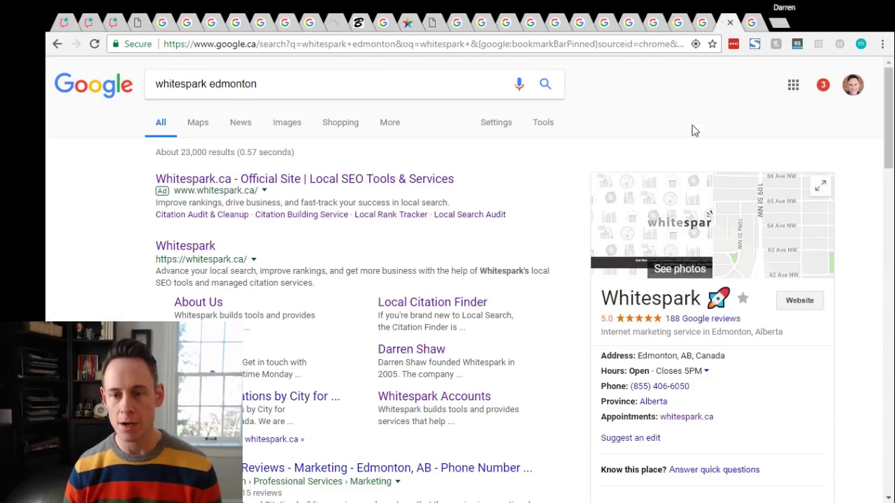
# Step: Open all questions for the Whitespark listing, examine the owner's answer about manual citation building versus Yext, and close the questions
pyautogui.scroll(-4, 699, 161)
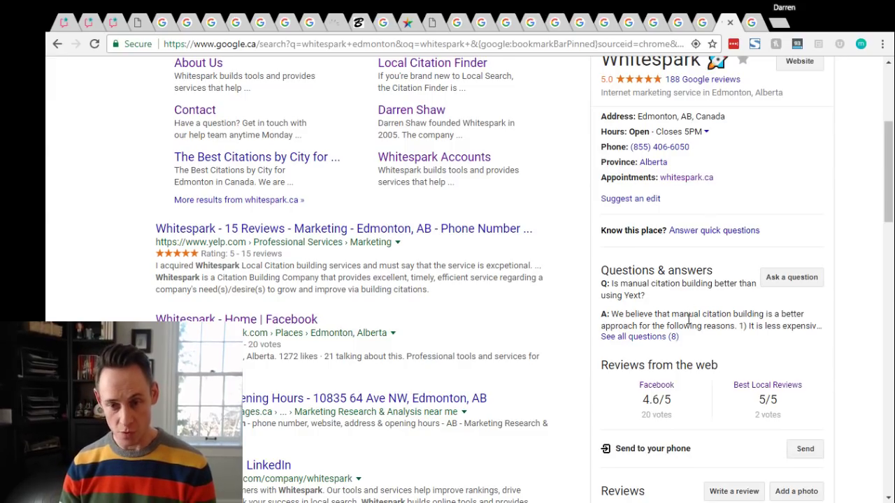
pyautogui.scroll(4, 759, 231)
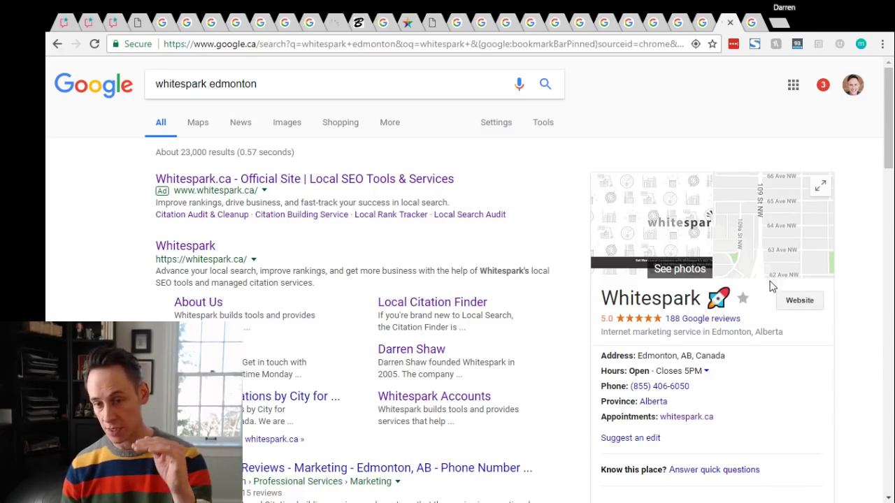
pyautogui.scroll(-2, 776, 371)
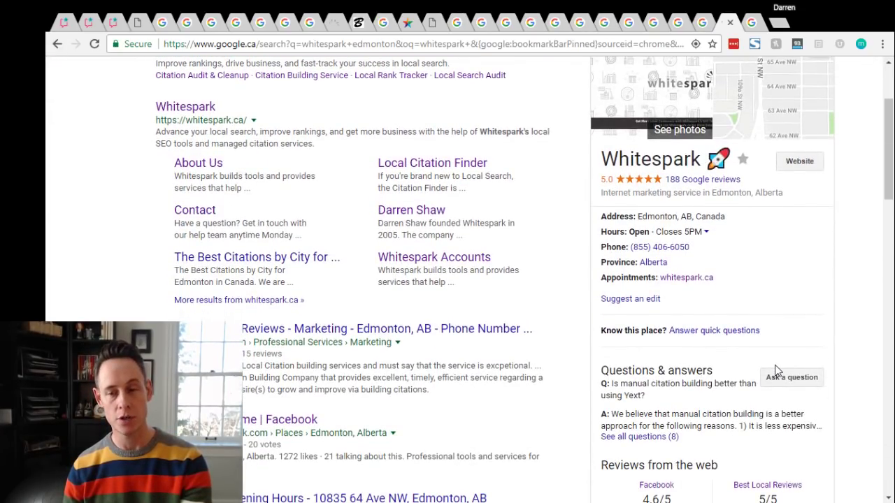
pyautogui.scroll(-1, 777, 371)
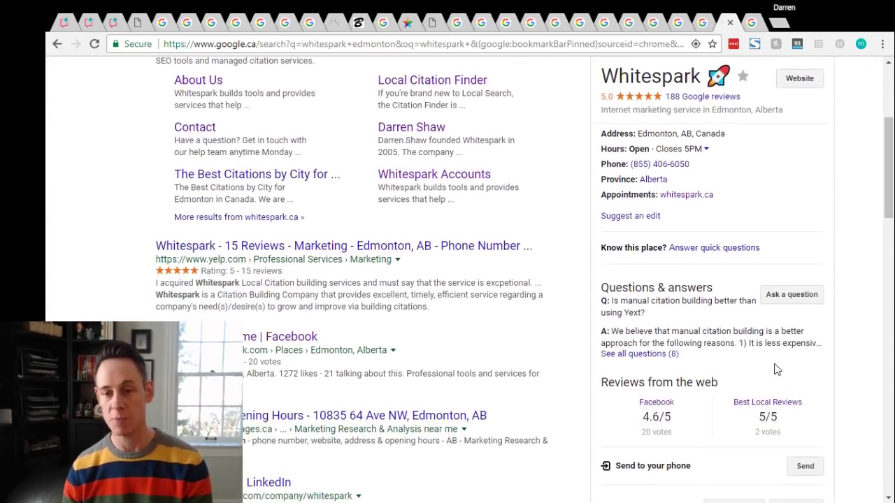
pyautogui.click(641, 355)
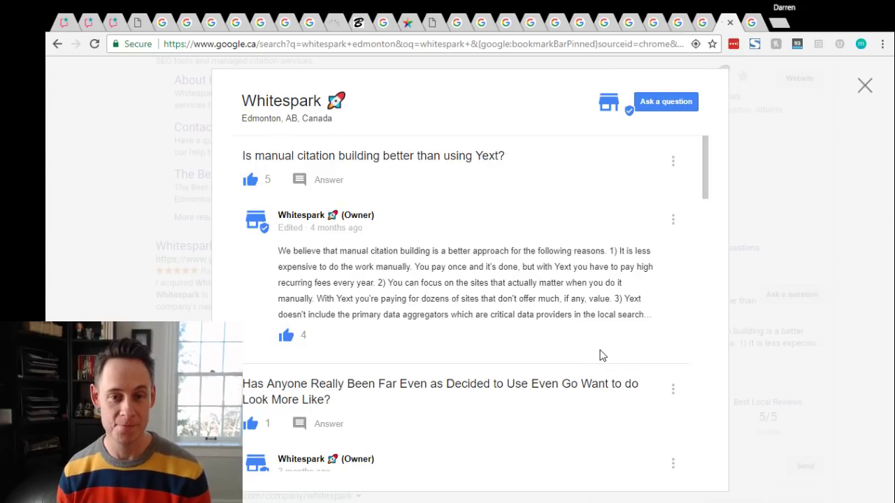
pyautogui.moveTo(339, 251); pyautogui.dragTo(383, 313)
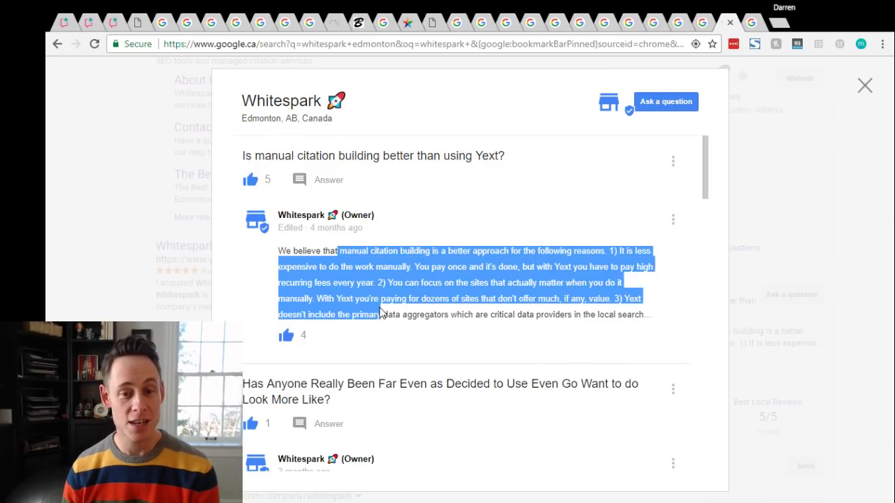
pyautogui.click(459, 312)
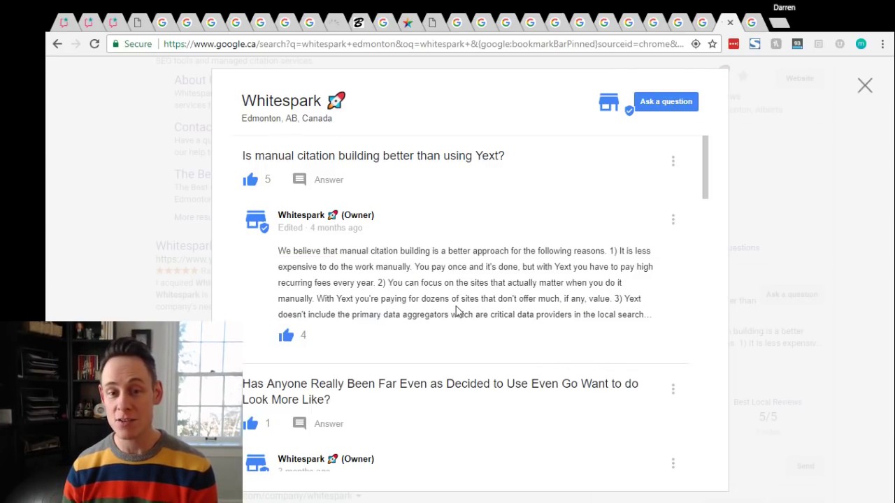
pyautogui.click(97, 176)
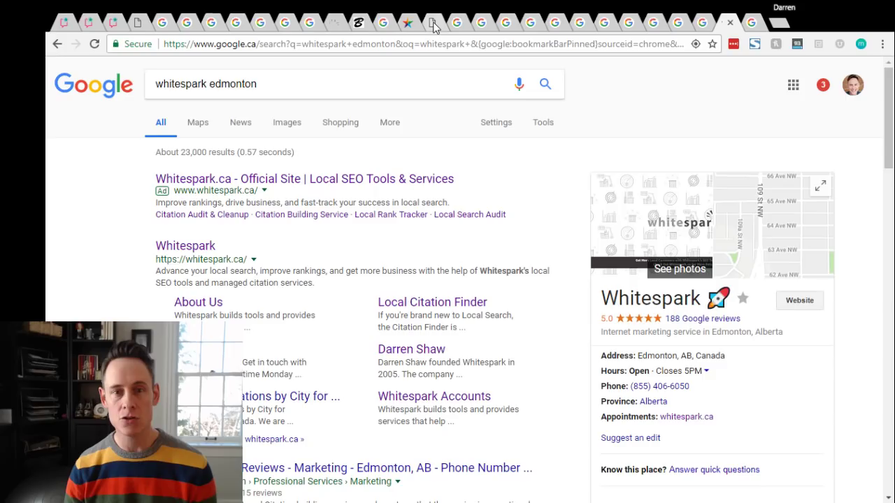
# Step: Look through the owner-posted questions for Painters Edmonton, checking the full thread of "Do you use experienced painters?"
pyautogui.click(385, 23)
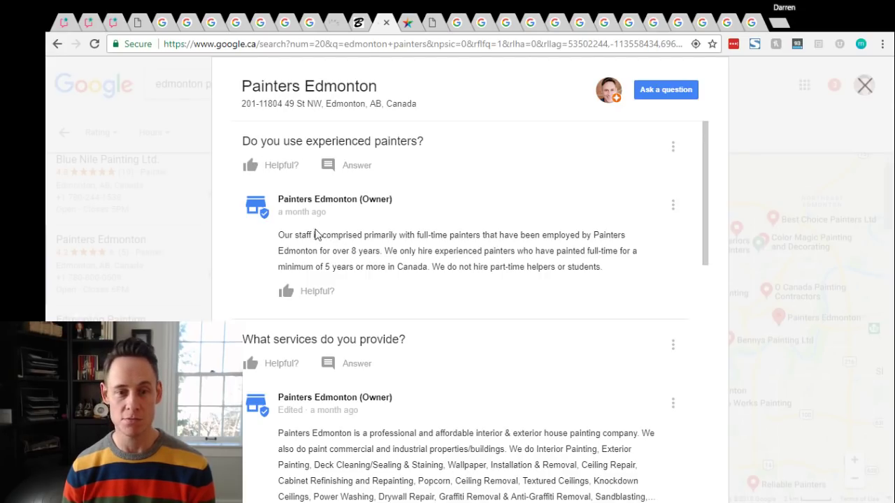
pyautogui.click(389, 147)
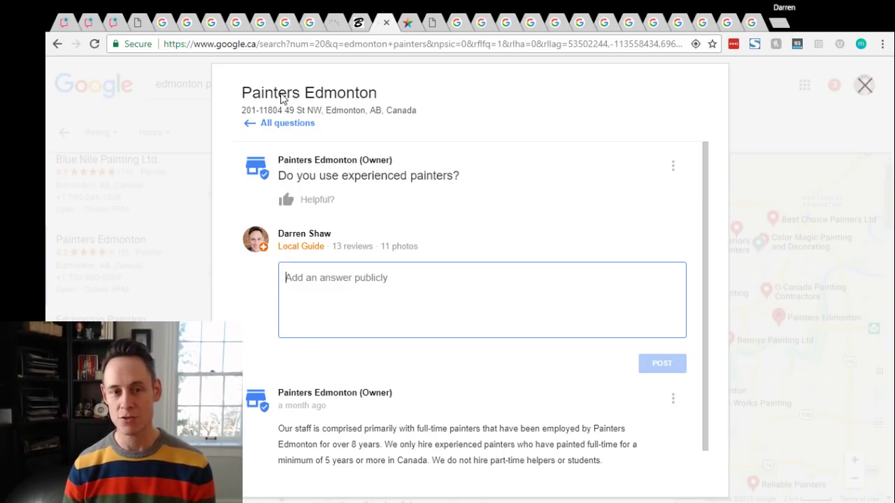
pyautogui.click(283, 123)
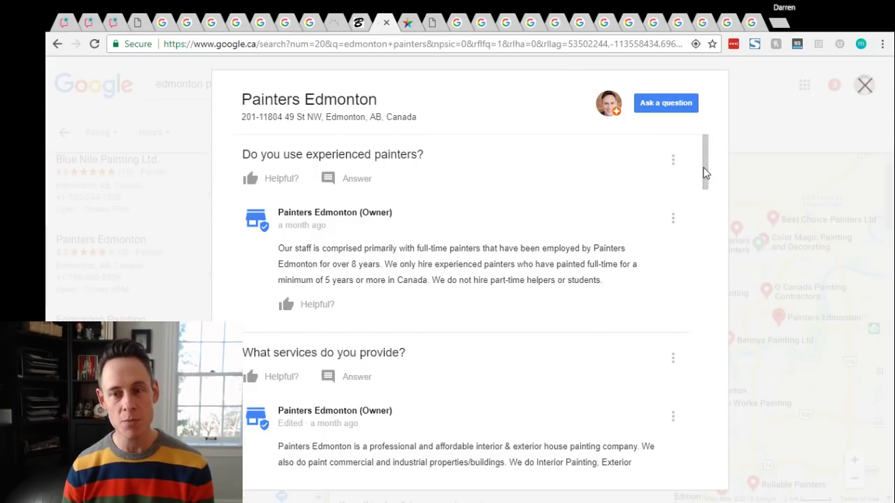
pyautogui.moveTo(705, 173)
pyautogui.mouseDown()
pyautogui.moveTo(708, 273)
pyautogui.moveTo(727, 320)
pyautogui.moveTo(727, 371)
pyautogui.moveTo(713, 90)
pyautogui.mouseUp()
# Step: Visit the Eager Beaver Moving home page, return to its FAQs page and look through the questions listed there
pyautogui.click(404, 23)
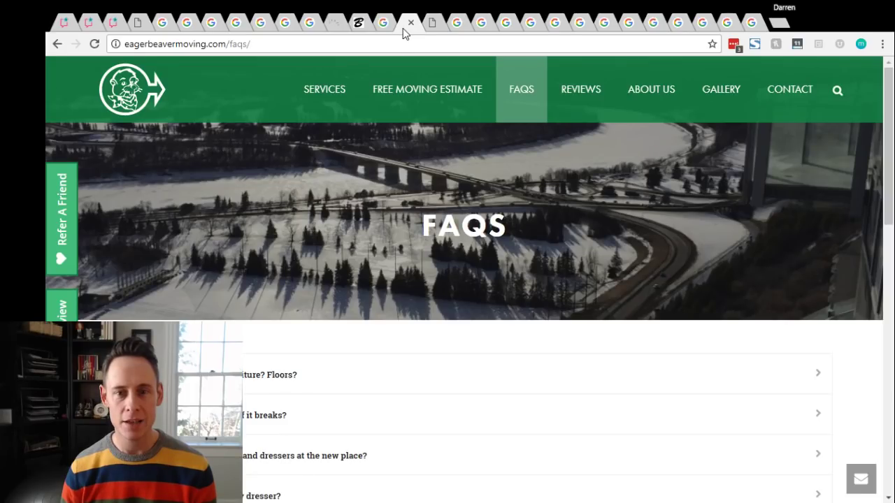
pyautogui.click(143, 105)
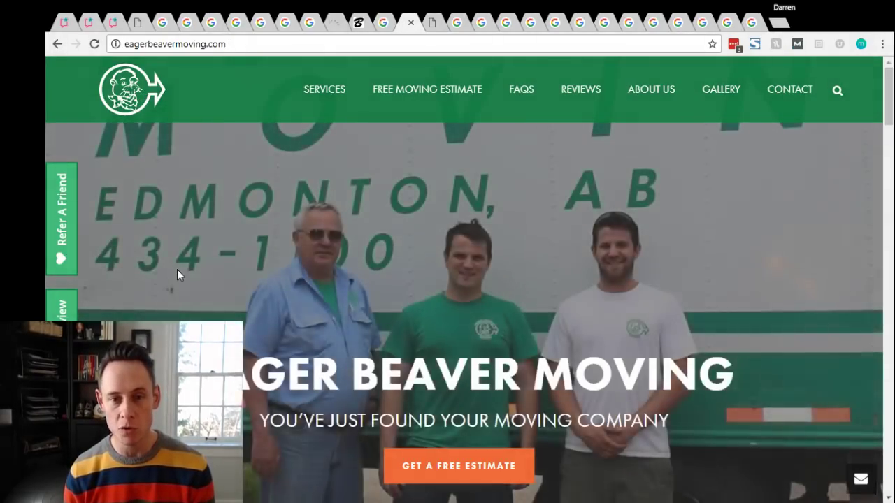
pyautogui.click(518, 90)
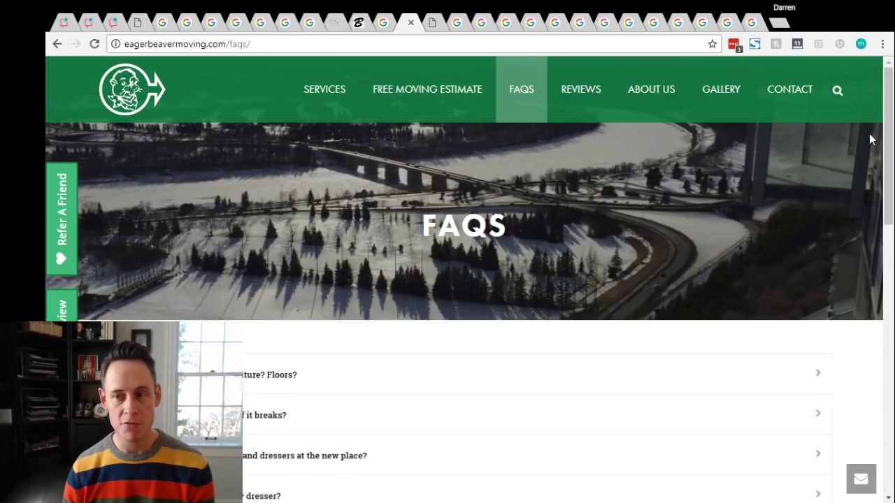
pyautogui.scroll(-3, 874, 140)
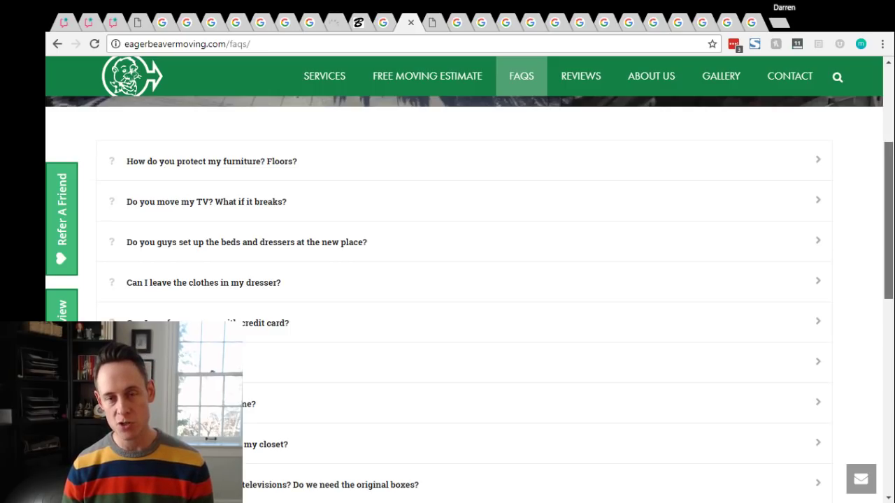
pyautogui.scroll(-1, 461, 294)
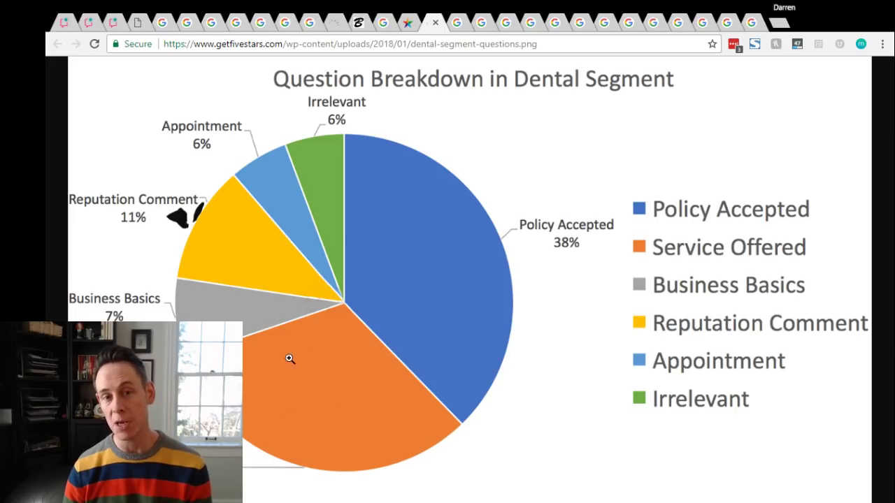
# Step: Review the pricing questions for World Waterpark and Herbers Autobody Repair, highlighting the paint job question
pyautogui.click(461, 27)
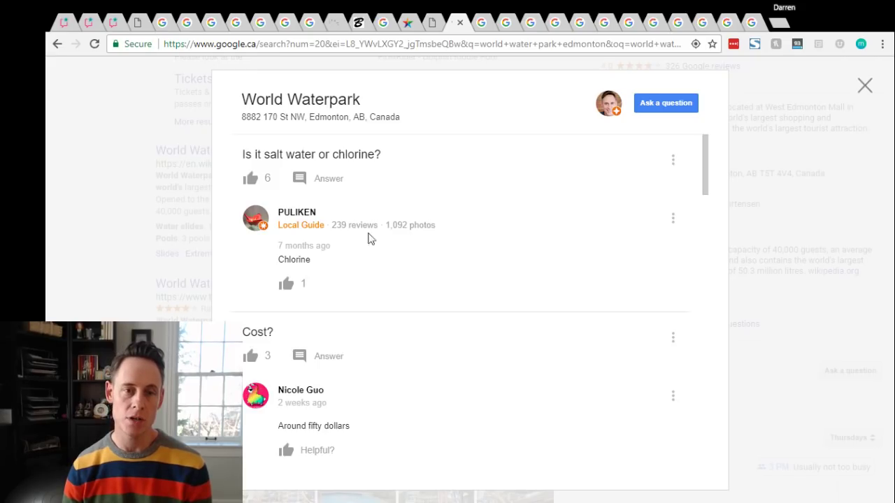
pyautogui.moveTo(296, 335); pyautogui.dragTo(245, 340)
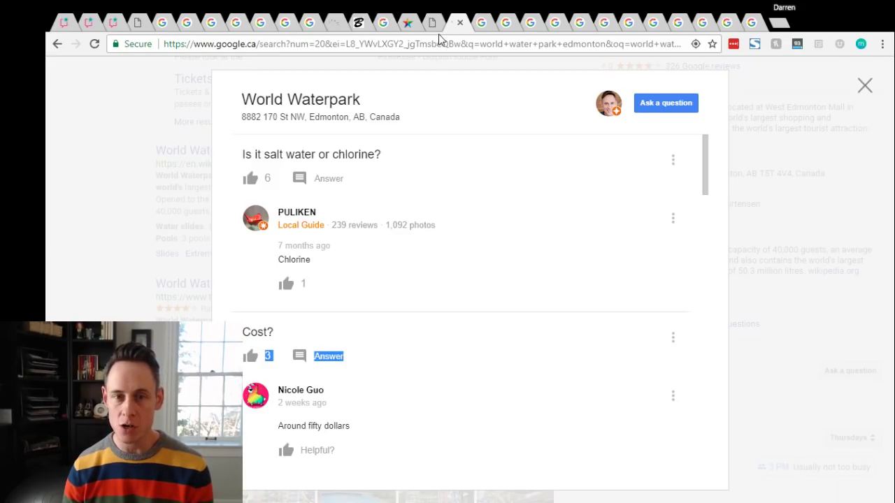
pyautogui.click(477, 23)
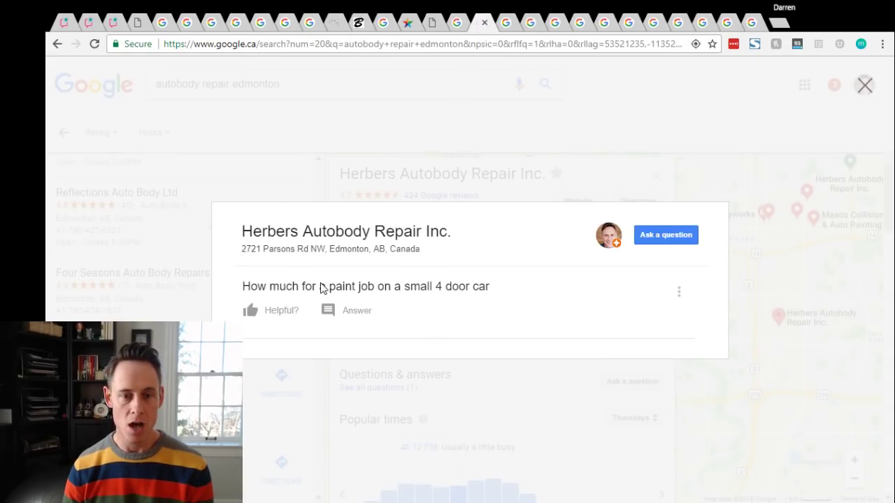
pyautogui.moveTo(321, 289); pyautogui.dragTo(452, 292)
pyautogui.click(509, 299)
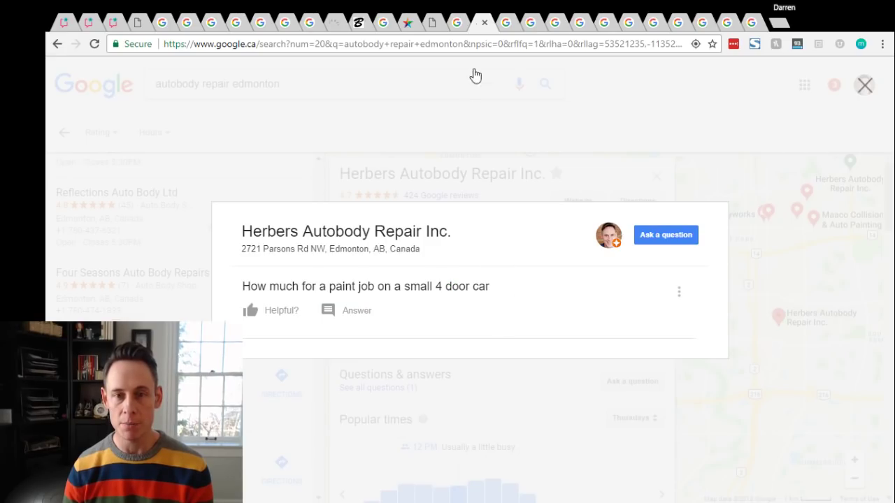
# Step: Open the Artistic Bake Shop question "How much are Cannoli's?" to read its answer, and return to all questions
pyautogui.click(505, 24)
pyautogui.moveTo(391, 160); pyautogui.dragTo(242, 154)
pyautogui.click(357, 178)
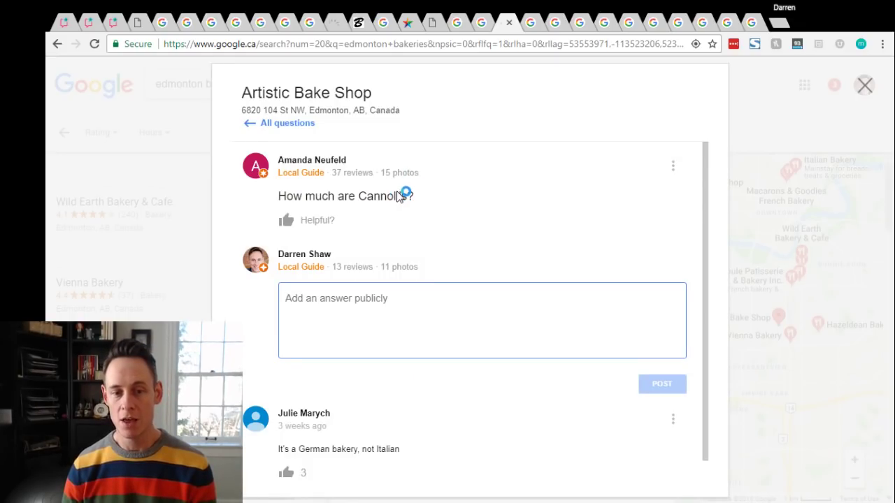
pyautogui.click(284, 124)
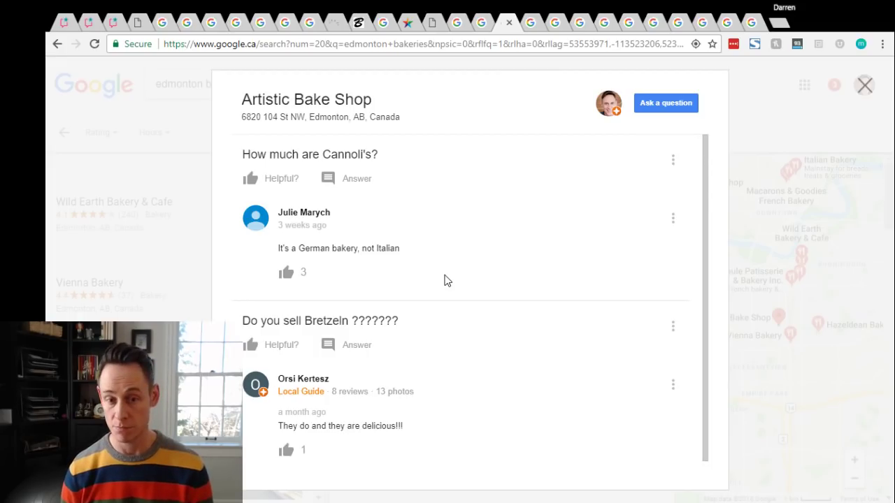
# Step: Examine the service questions for Soho Master Hair Stylists and Coffee Bureau, highlighting the braiding and tea wording
pyautogui.click(531, 25)
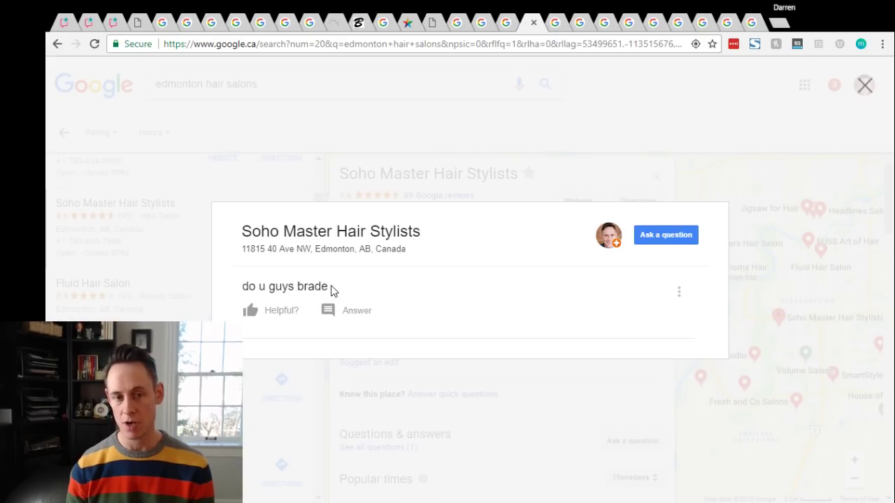
pyautogui.moveTo(332, 291); pyautogui.dragTo(268, 295)
pyautogui.click(554, 25)
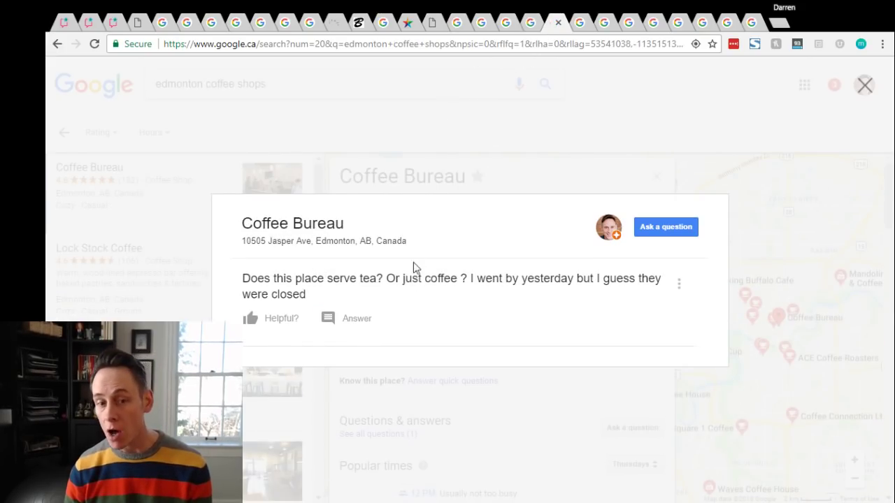
pyautogui.moveTo(250, 278); pyautogui.dragTo(383, 280)
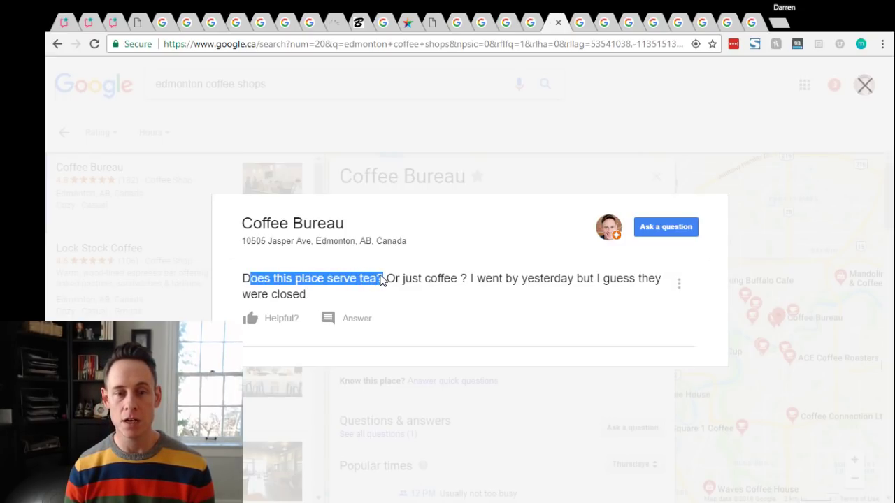
pyautogui.click(376, 288)
# Step: Highlight the Christmas eve dinner question for Sabor Restaurant and the question on the next open listing
pyautogui.click(575, 27)
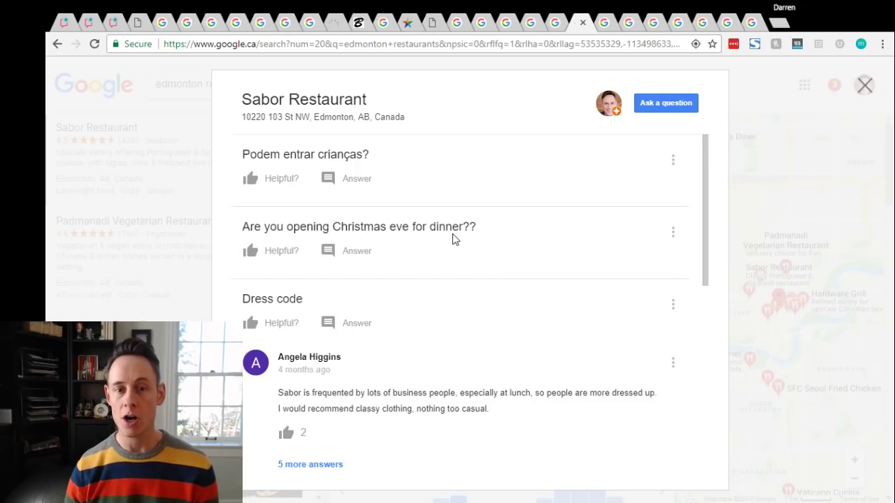
pyautogui.moveTo(333, 227); pyautogui.dragTo(404, 231)
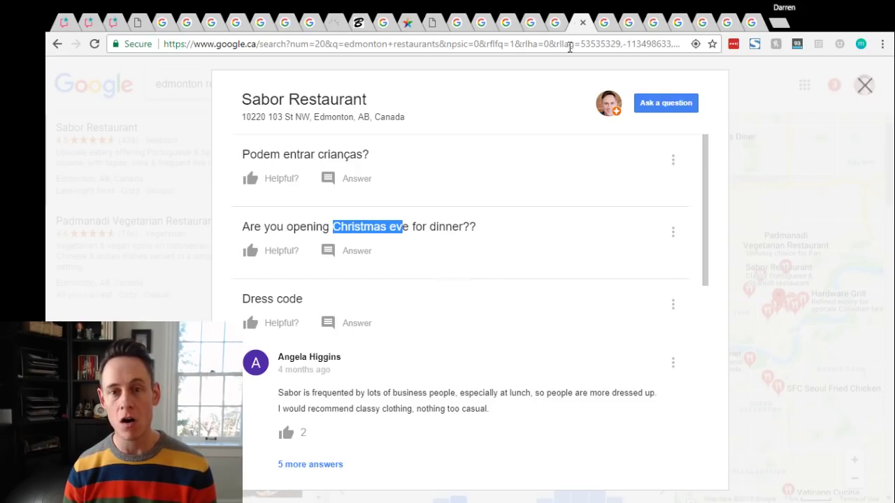
pyautogui.click(606, 26)
pyautogui.moveTo(458, 289); pyautogui.dragTo(244, 287)
# Step: Look at the January 1 opening question for HealthStar Chiropractic and the parking questions for Tres Carnales Taqueria and Hardware Grill
pyautogui.click(626, 25)
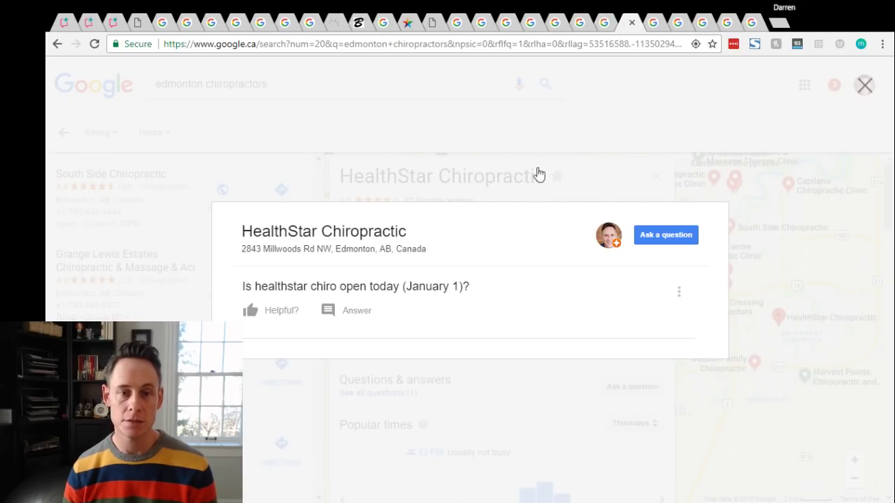
pyautogui.moveTo(474, 287); pyautogui.dragTo(402, 280)
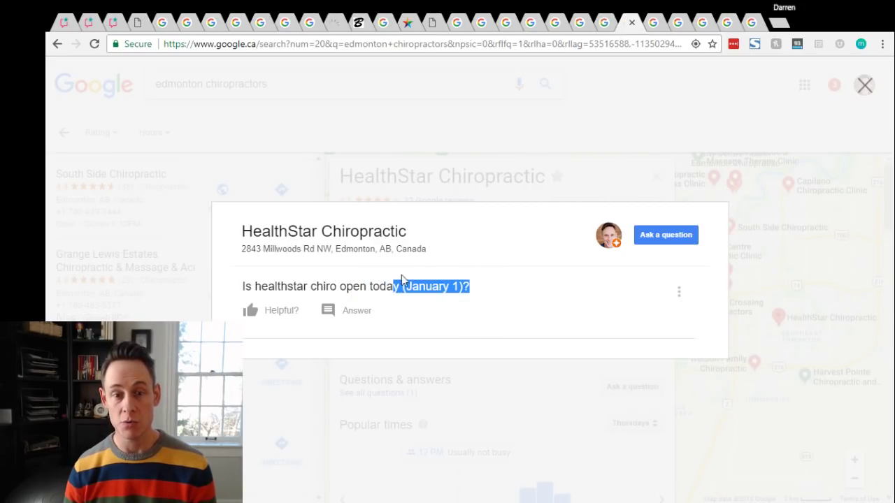
pyautogui.click(650, 25)
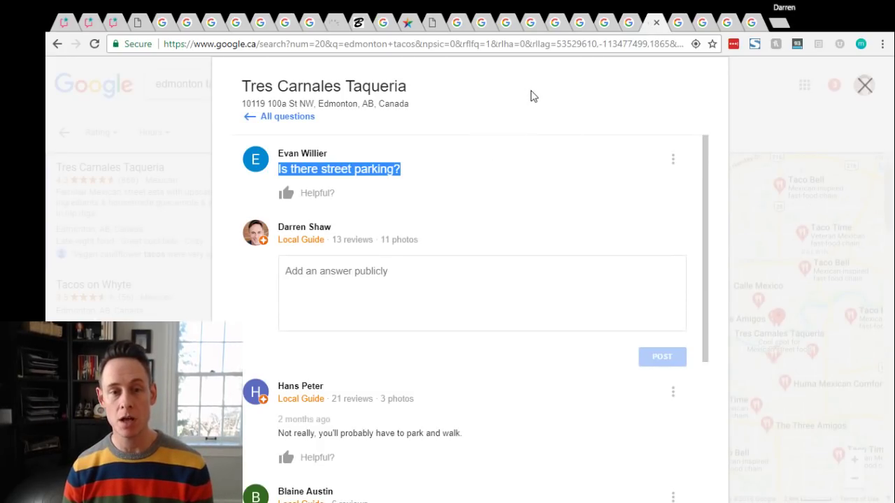
pyautogui.click(676, 25)
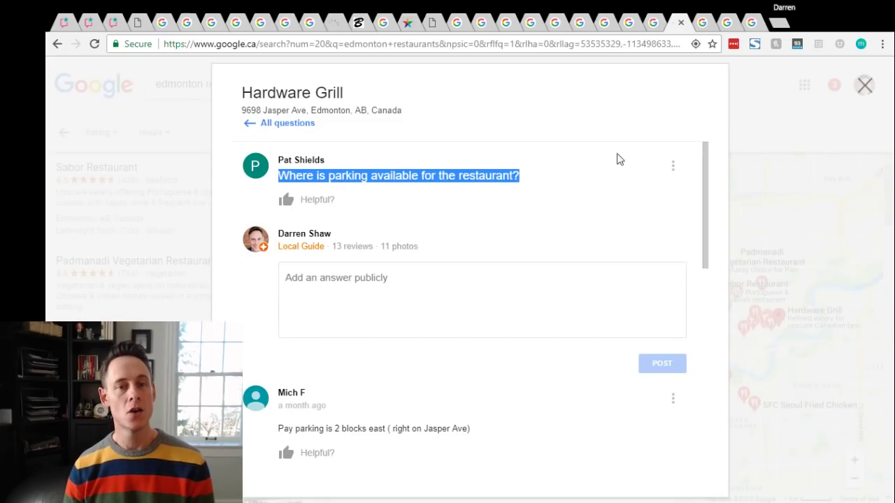
# Step: Return to the "doughnut party" search results and open all questions for the Doughnut Party listing
pyautogui.click(702, 25)
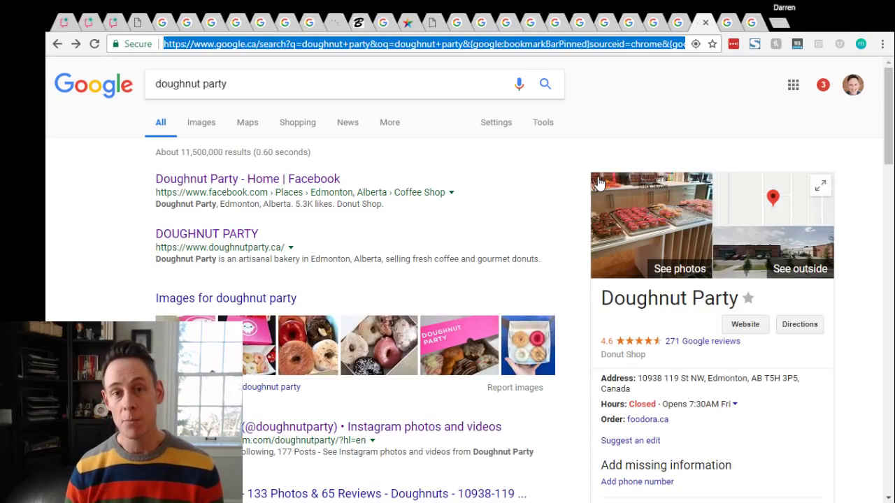
pyautogui.scroll(-1, 548, 250)
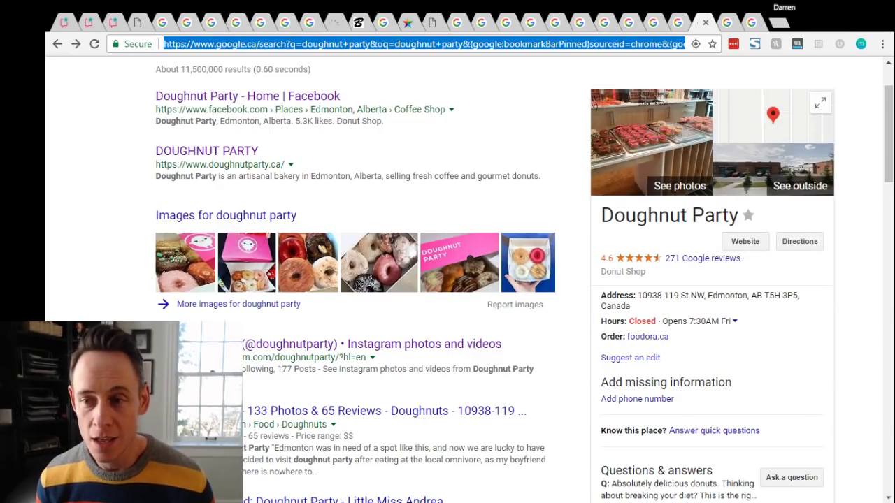
pyautogui.moveTo(891, 125); pyautogui.dragTo(891, 175)
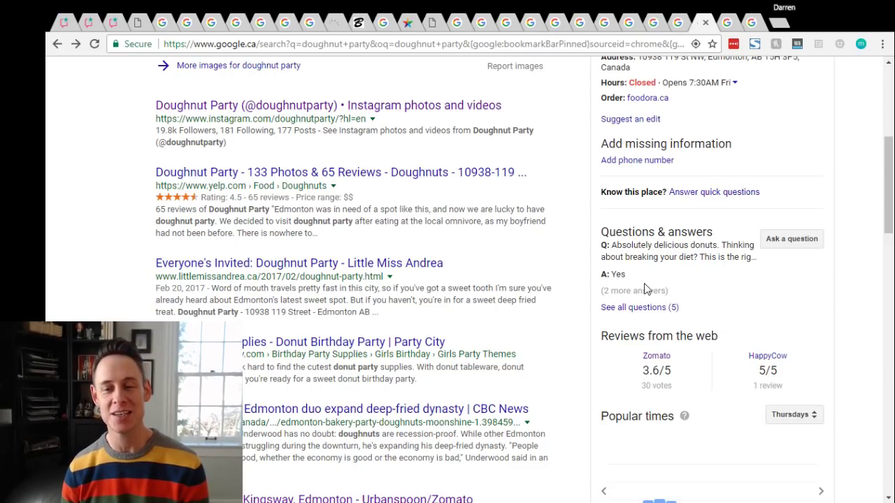
pyautogui.click(649, 309)
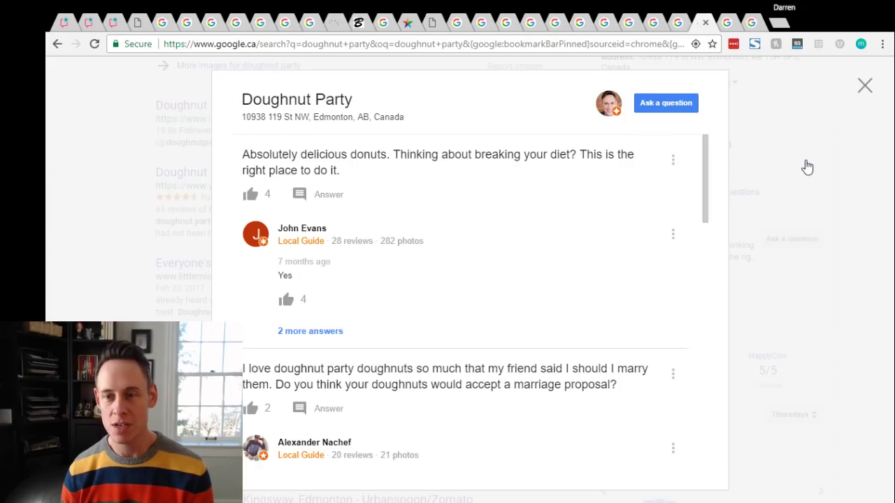
# Step: Close the full Doughnut Party question list and compare the Questions & answers preview on its listing with the one on Whitespark's listing
pyautogui.click(781, 170)
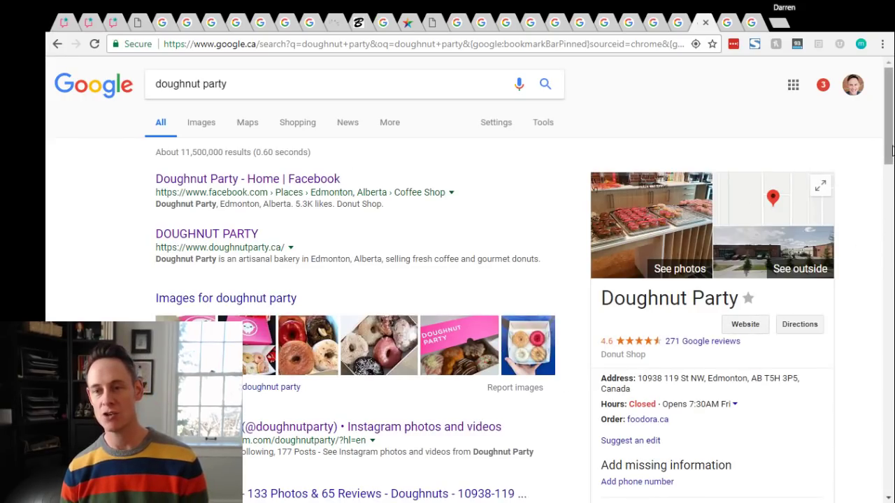
pyautogui.moveTo(883, 146); pyautogui.dragTo(883, 225)
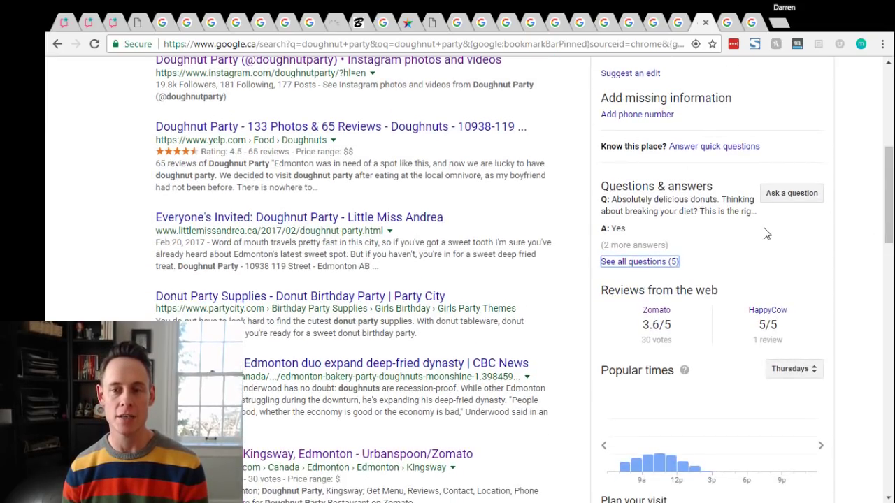
pyautogui.click(723, 24)
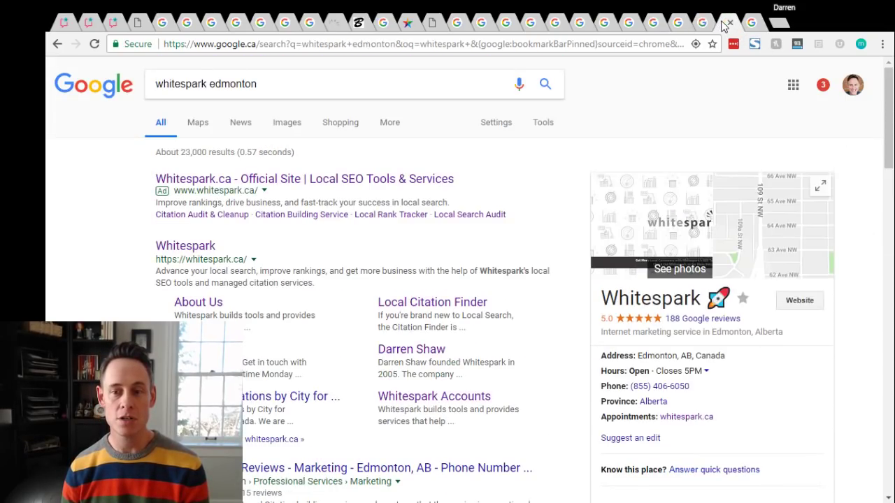
pyautogui.moveTo(886, 140); pyautogui.dragTo(888, 211)
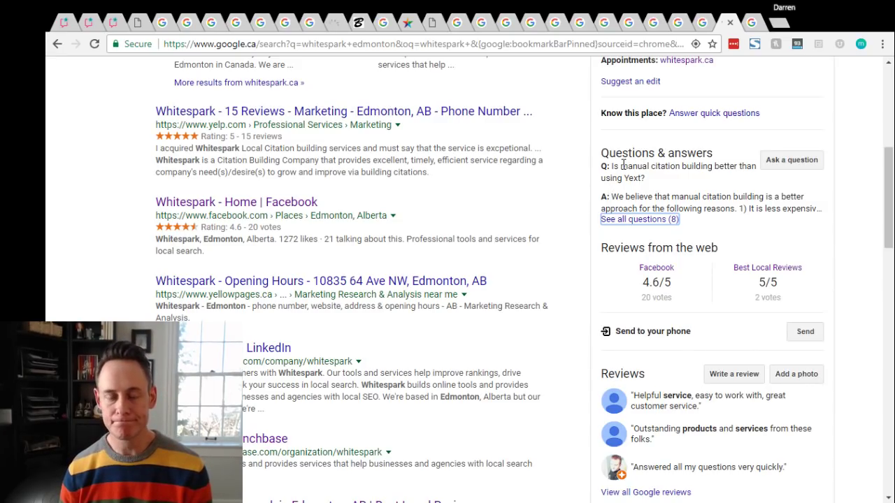
pyautogui.scroll(1, 650, 189)
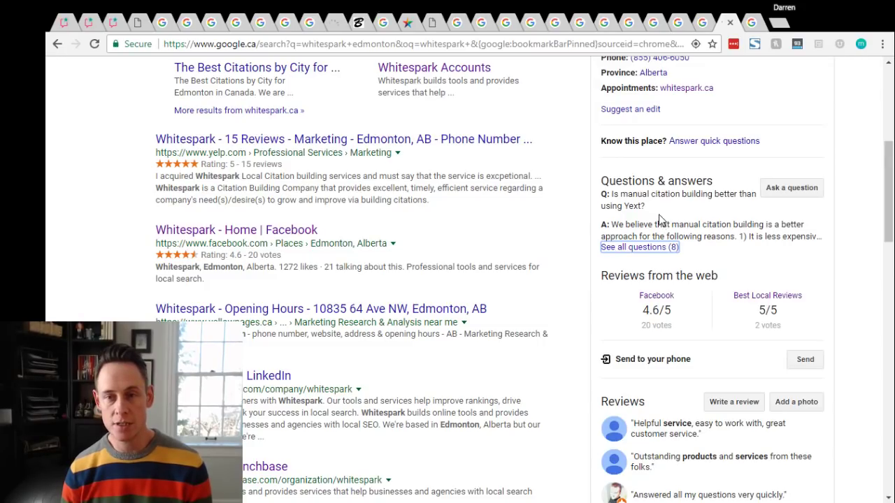
# Step: Highlight the "Absolutely delicious donuts" question previewed on the Doughnut Party listing, clear the highlight and return to the "whitespark edmonton" results
pyautogui.click(700, 25)
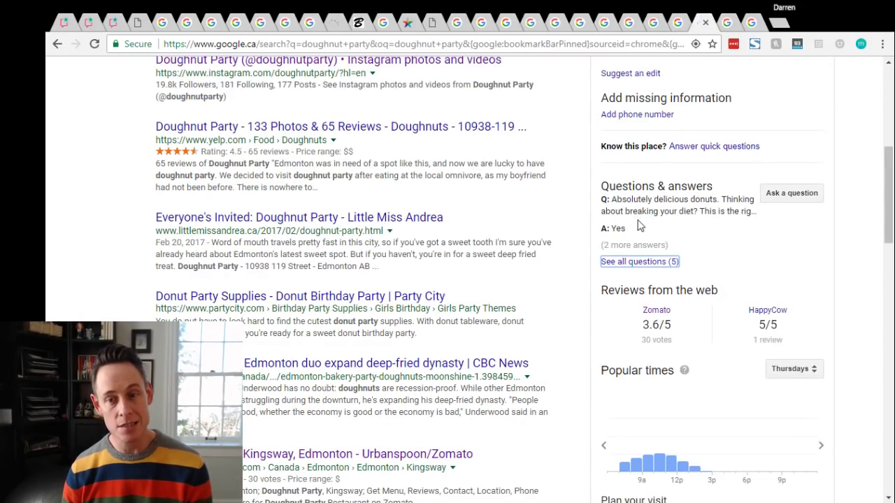
pyautogui.moveTo(613, 200); pyautogui.dragTo(676, 207)
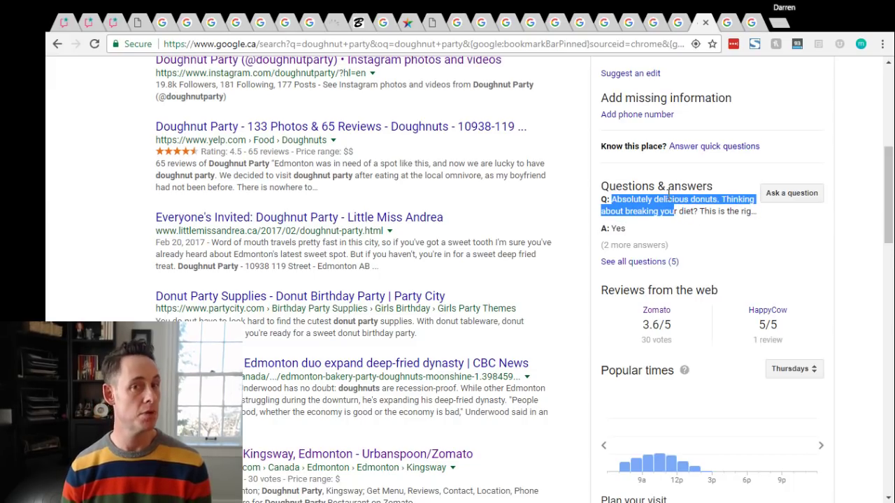
pyautogui.click(668, 200)
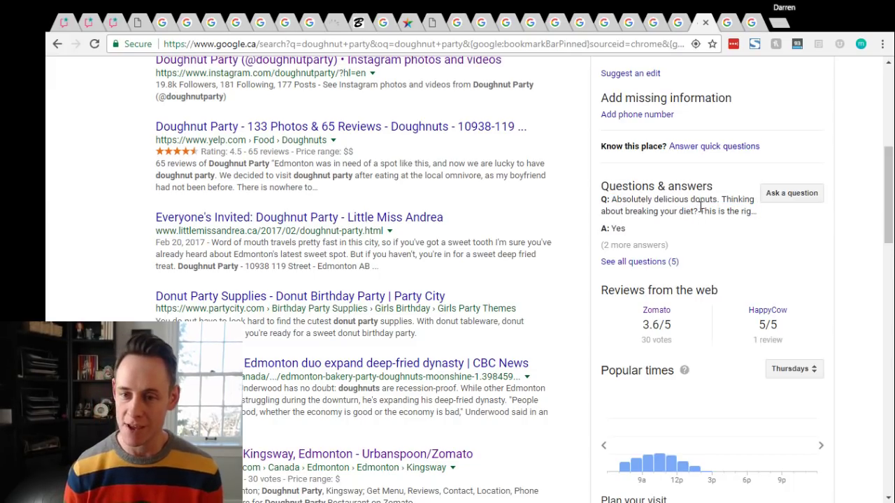
pyautogui.click(727, 24)
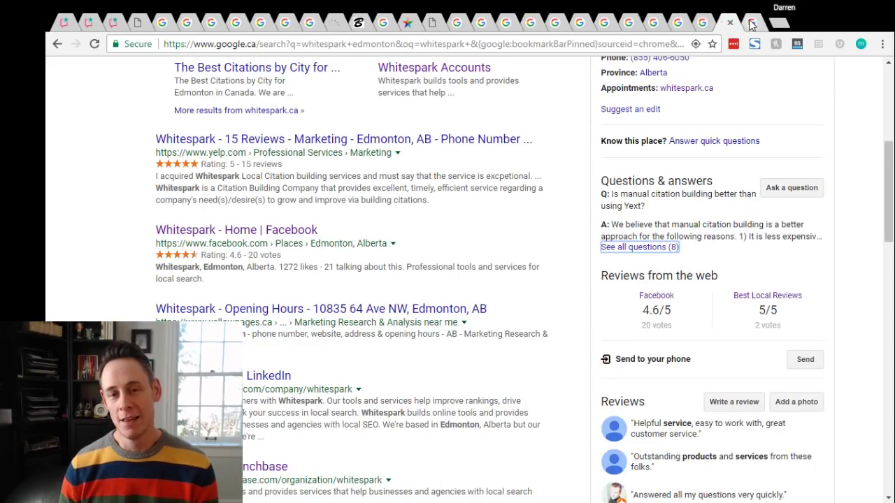